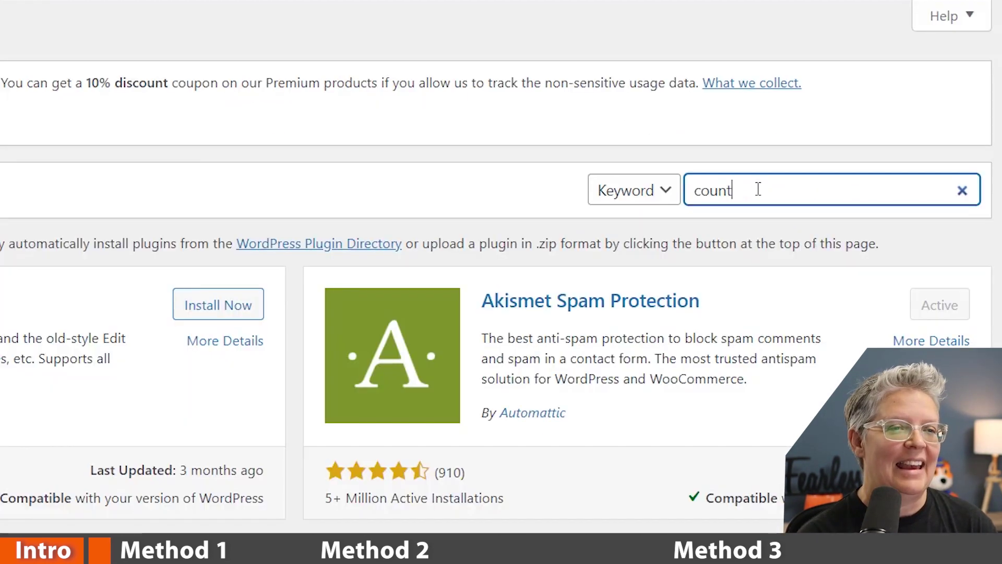
{"action": "type", "text": "wn timer"}
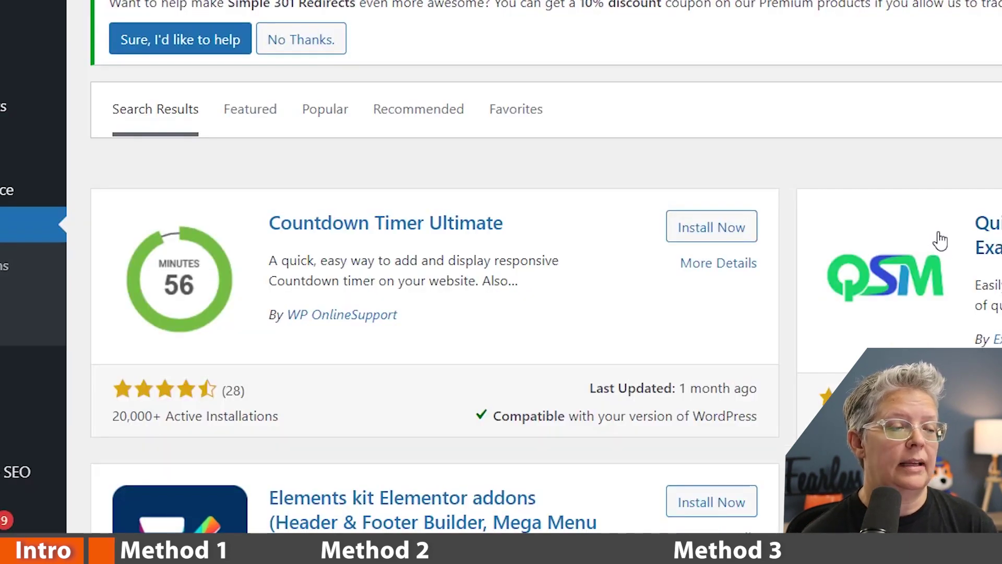
Install and activate Countdown Timer Ultimate, skipping its data-sharing opt-in.
{"action": "left_click", "coordinate": [726, 237]}
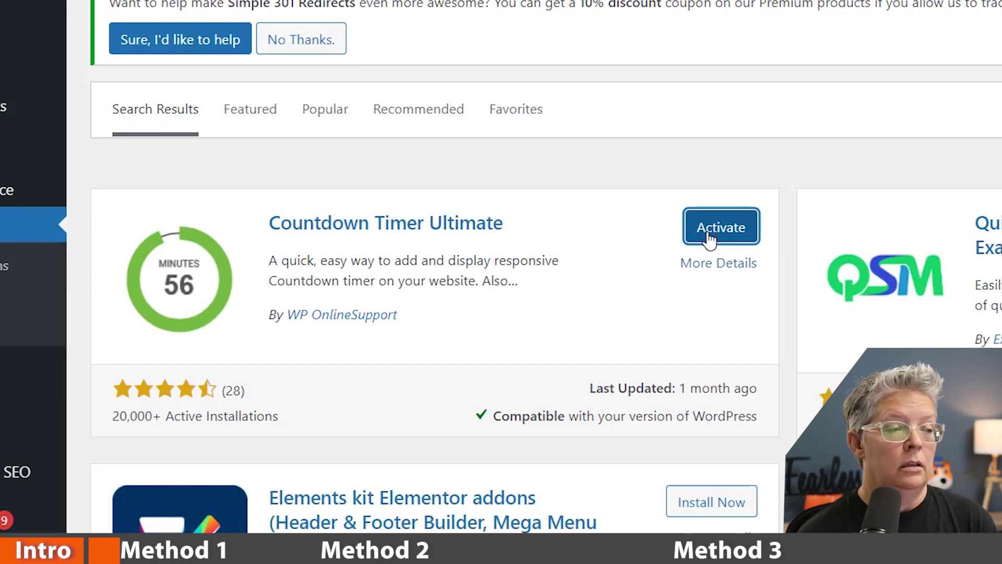
{"action": "left_click", "coordinate": [710, 235]}
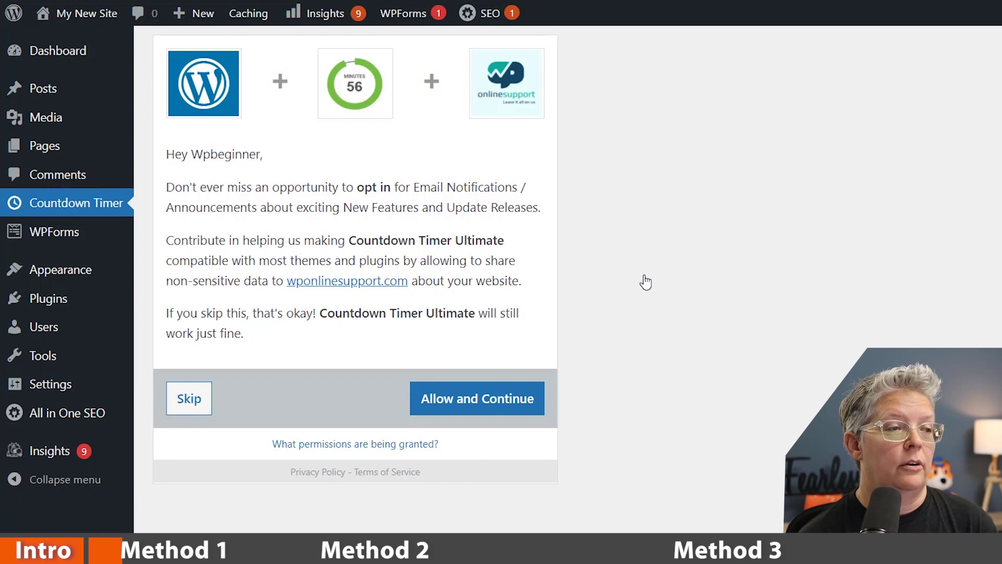
{"action": "left_click", "coordinate": [191, 399]}
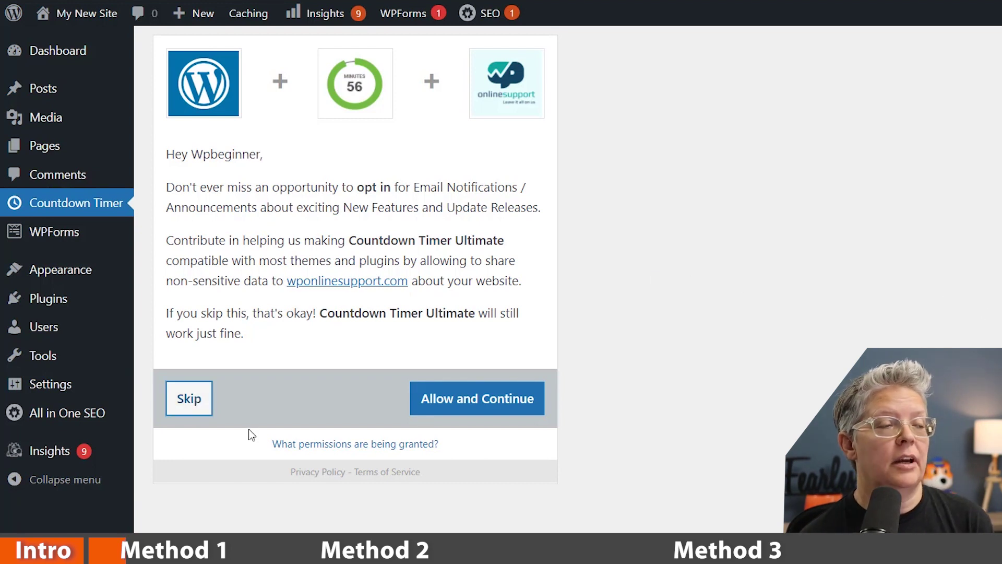
{"action": "left_click", "coordinate": [190, 409]}
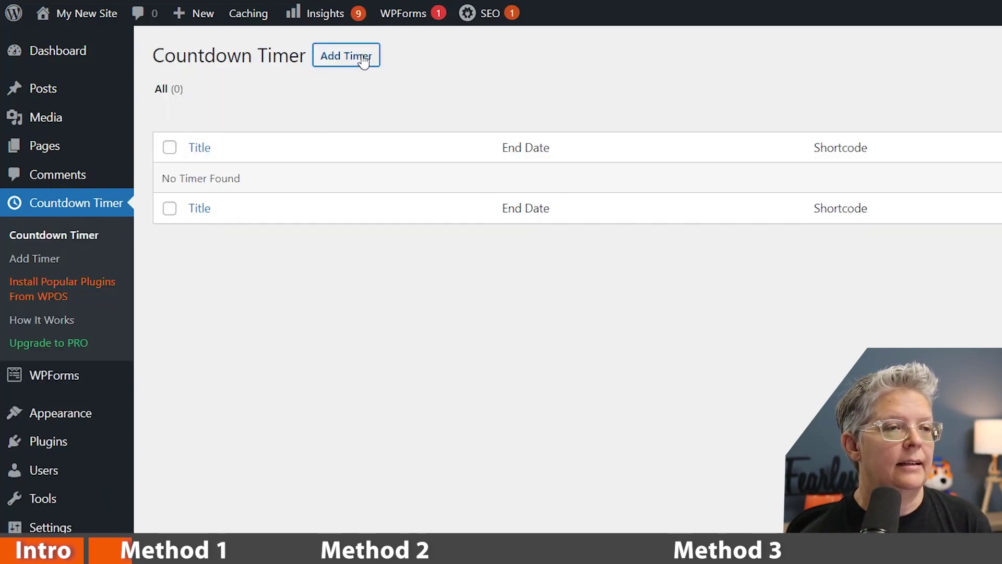
Start a Birthday timer expiring 31 July 2021 at 08:00, showing hours and minutes.
{"action": "left_click", "coordinate": [363, 62]}
{"action": "type", "text": "Birthday"}
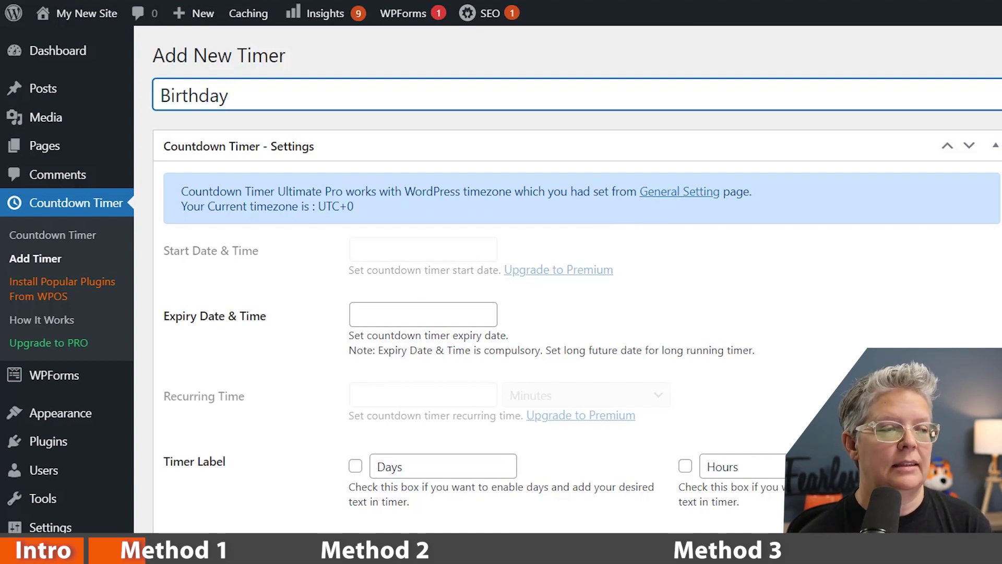
{"action": "scroll", "coordinate": [410, 201], "scroll_direction": "down", "scroll_amount": 2}
{"action": "left_click", "coordinate": [409, 202]}
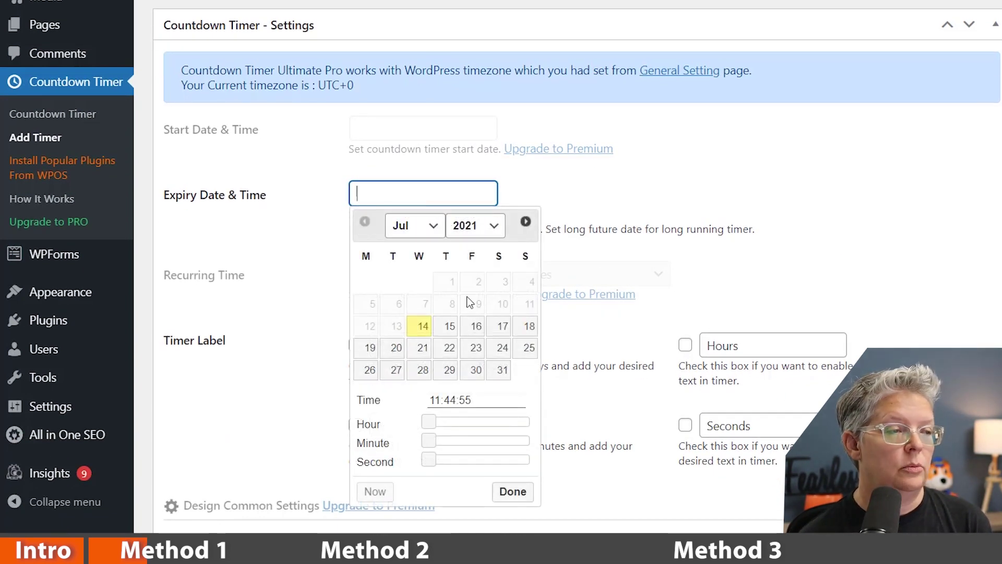
{"action": "left_click", "coordinate": [501, 370]}
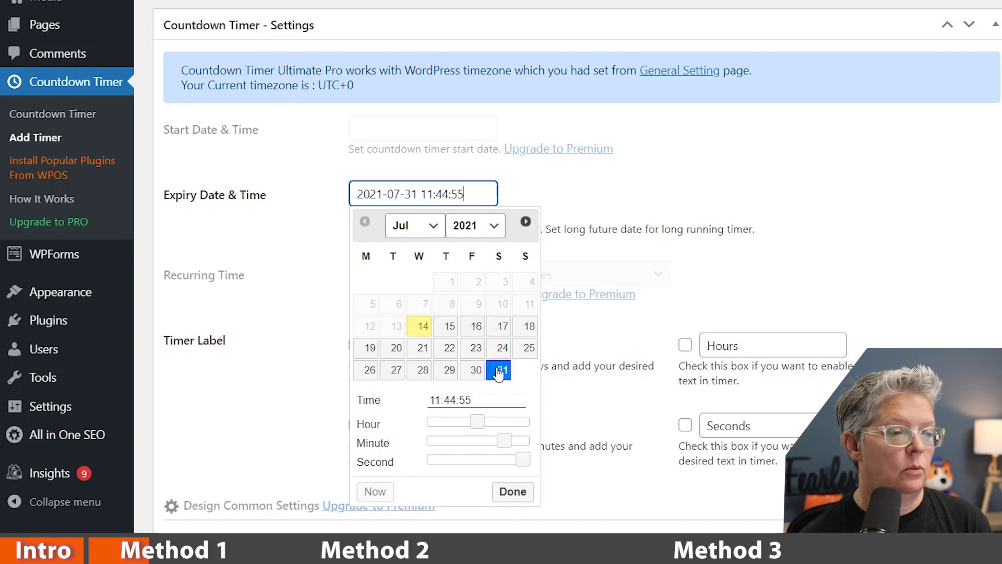
{"action": "left_click_drag", "start_coordinate": [475, 422], "coordinate": [423, 444]}
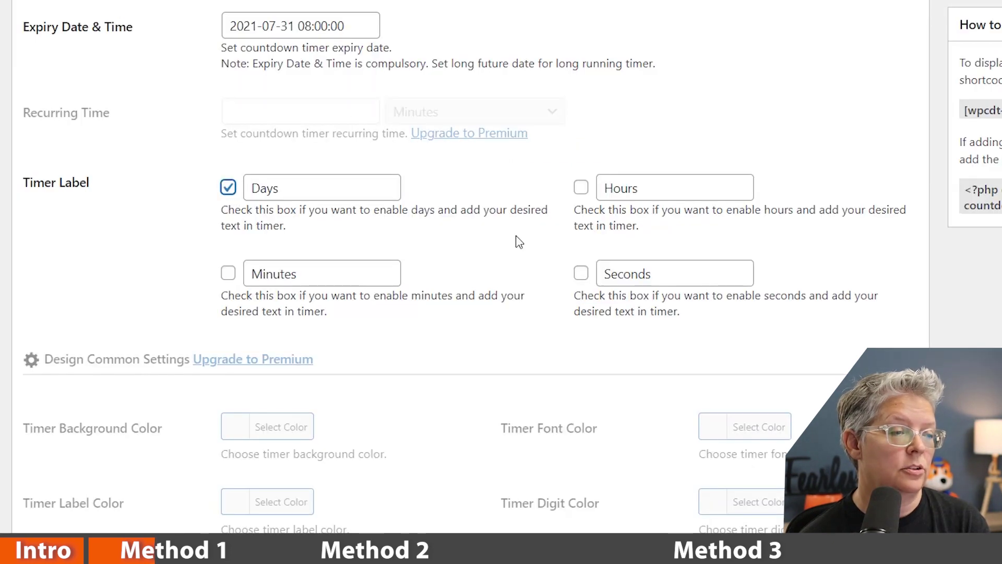
{"action": "left_click", "coordinate": [581, 189]}
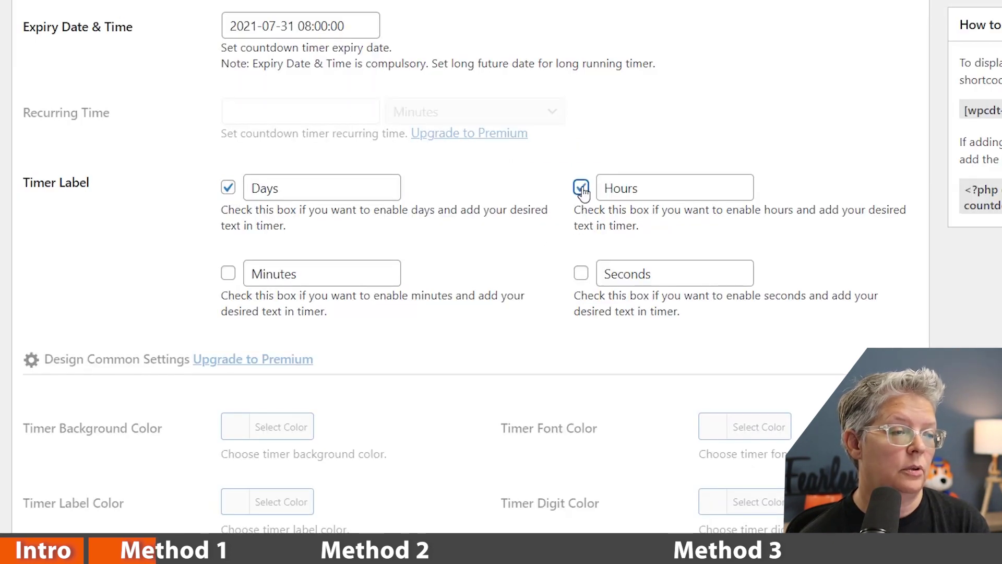
{"action": "left_click", "coordinate": [228, 273]}
{"action": "scroll", "coordinate": [306, 310], "scroll_direction": "down", "scroll_amount": 4}
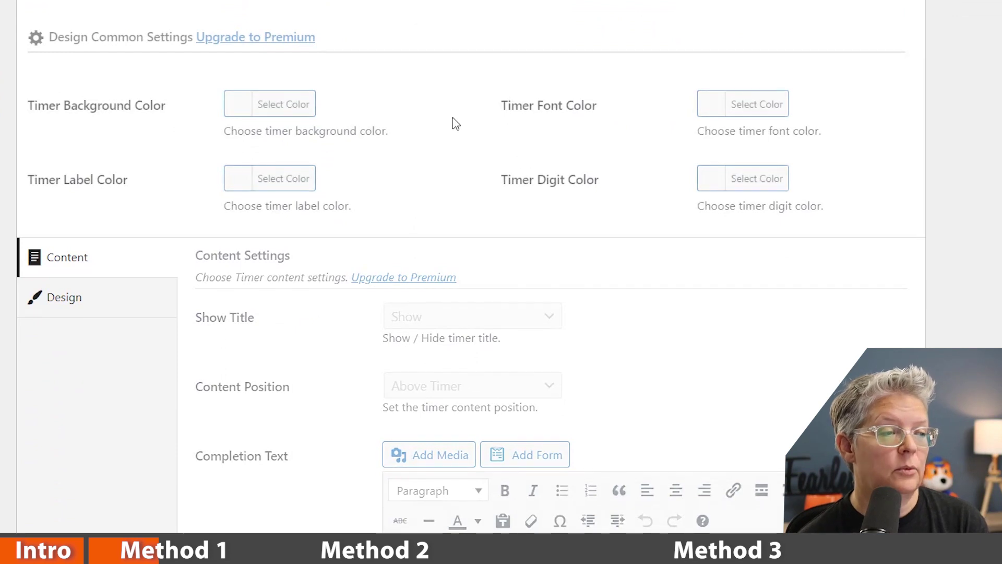
Keep the Circle Style 1 design and switch the circle animation to Ticks.
{"action": "left_click", "coordinate": [65, 310]}
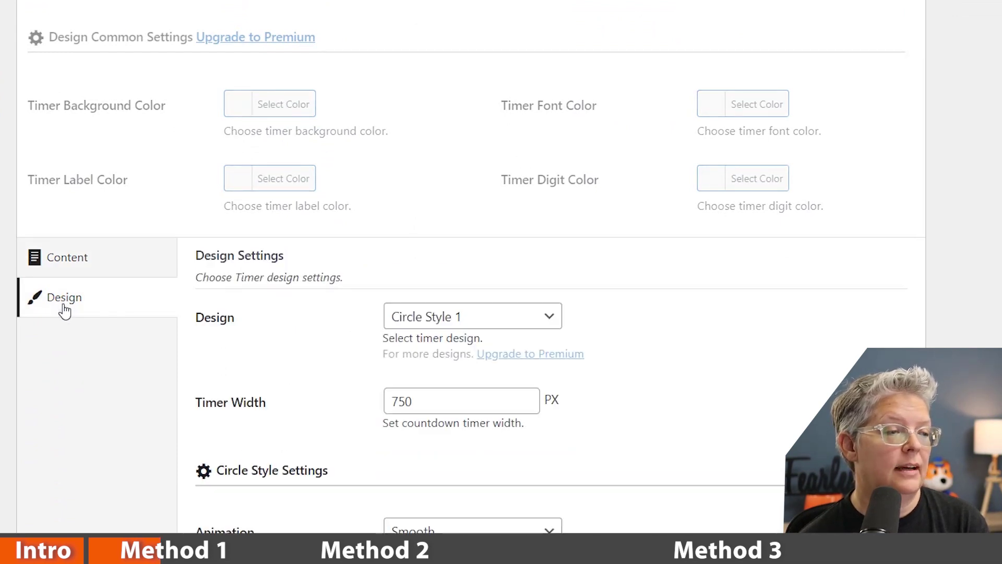
{"action": "scroll", "coordinate": [97, 339], "scroll_direction": "down", "scroll_amount": 3}
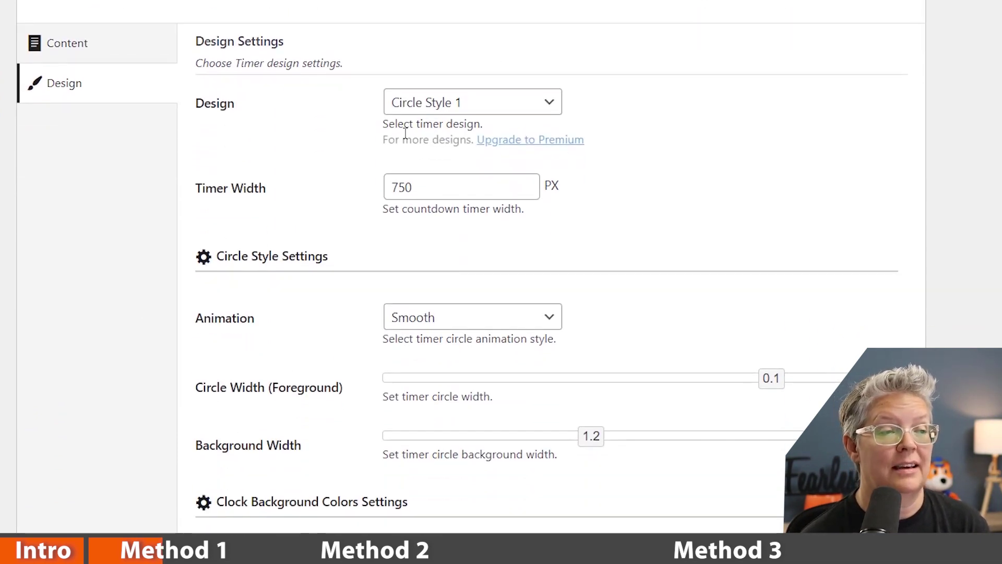
{"action": "left_click", "coordinate": [444, 105]}
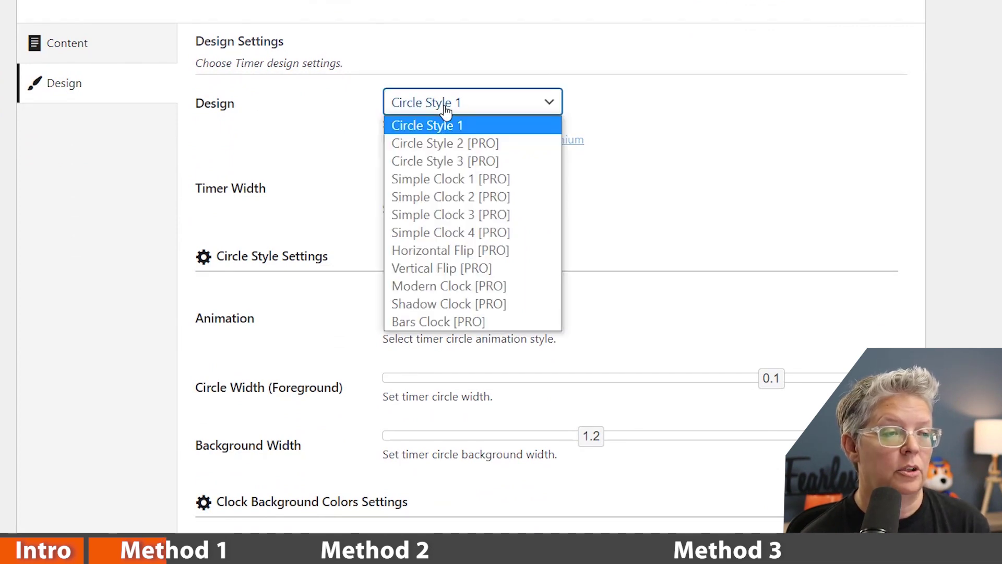
{"action": "left_click", "coordinate": [413, 134]}
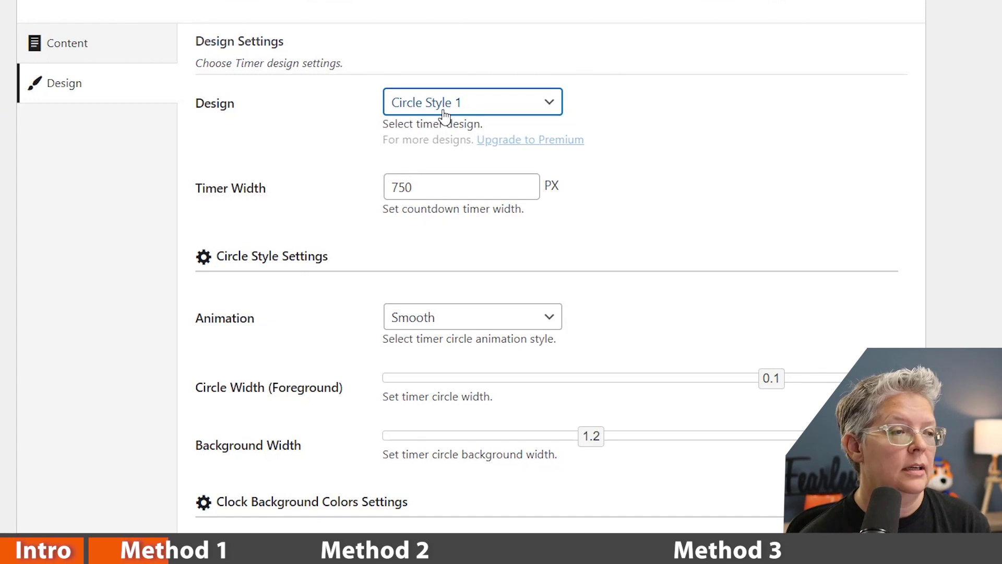
{"action": "scroll", "coordinate": [475, 116], "scroll_direction": "down", "scroll_amount": 2}
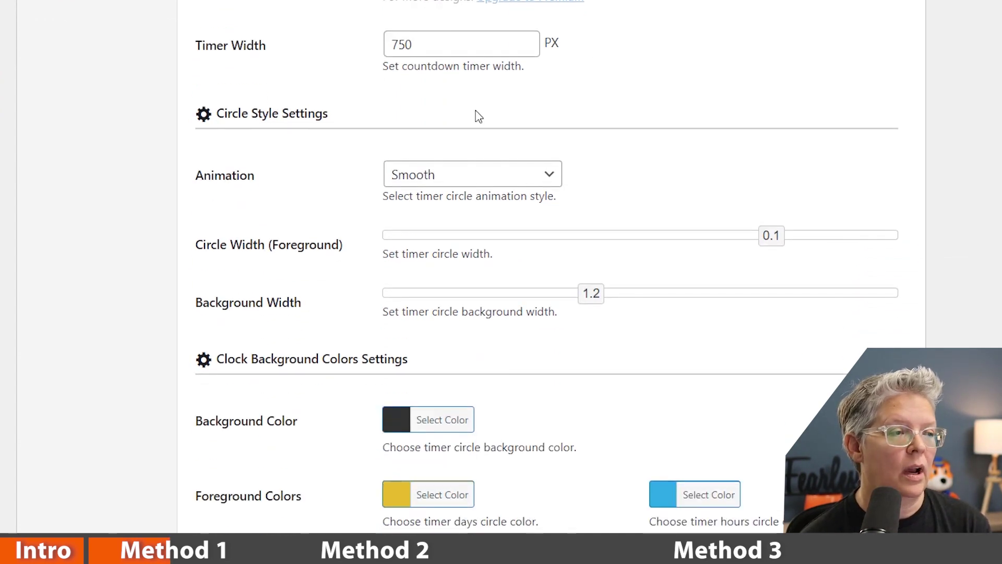
{"action": "scroll", "coordinate": [313, 134], "scroll_direction": "down", "scroll_amount": 2}
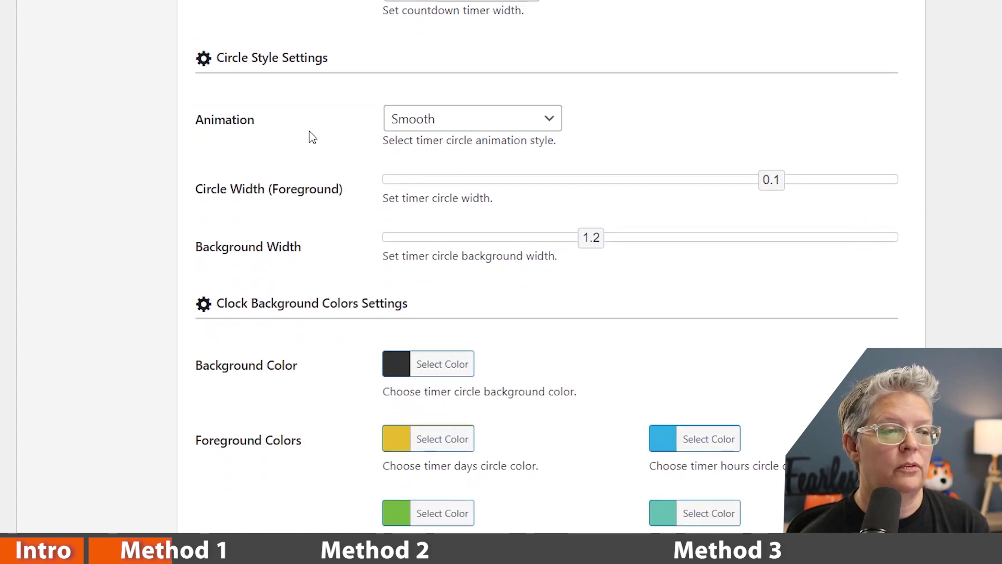
{"action": "left_click", "coordinate": [438, 73]}
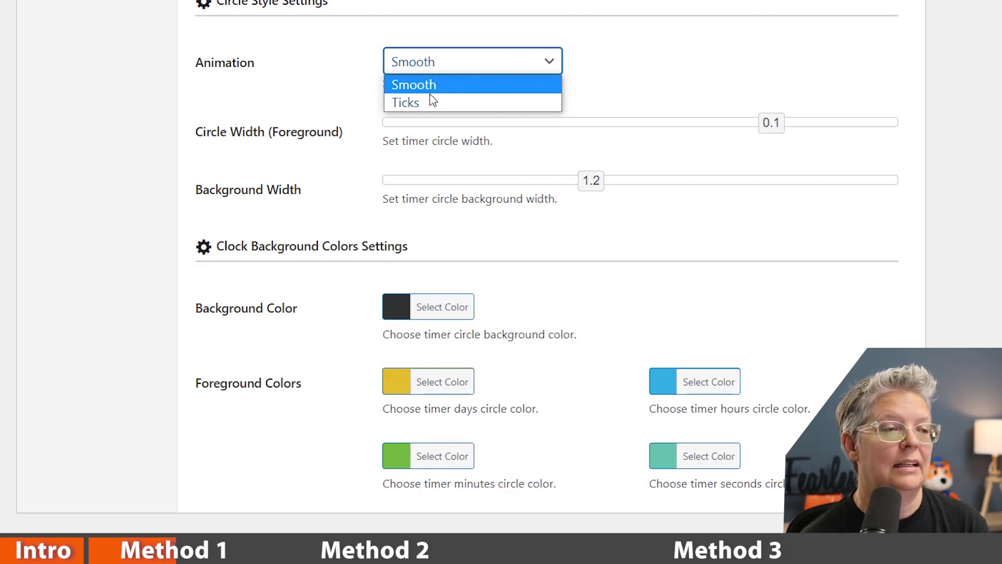
{"action": "left_click", "coordinate": [427, 102]}
{"action": "left_click", "coordinate": [446, 69]}
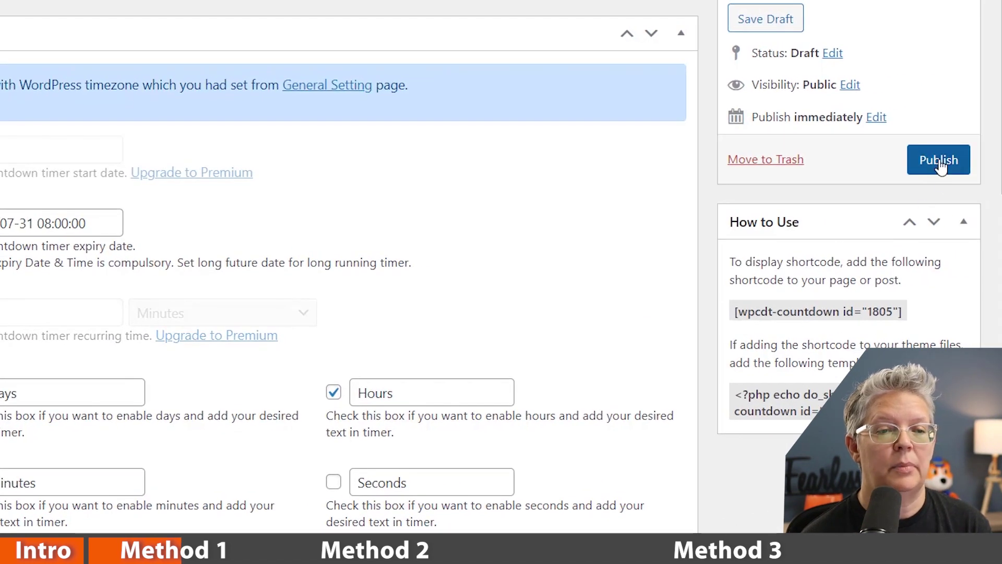
Publish the countdown timer and copy its shortcode.
{"action": "left_click", "coordinate": [939, 161]}
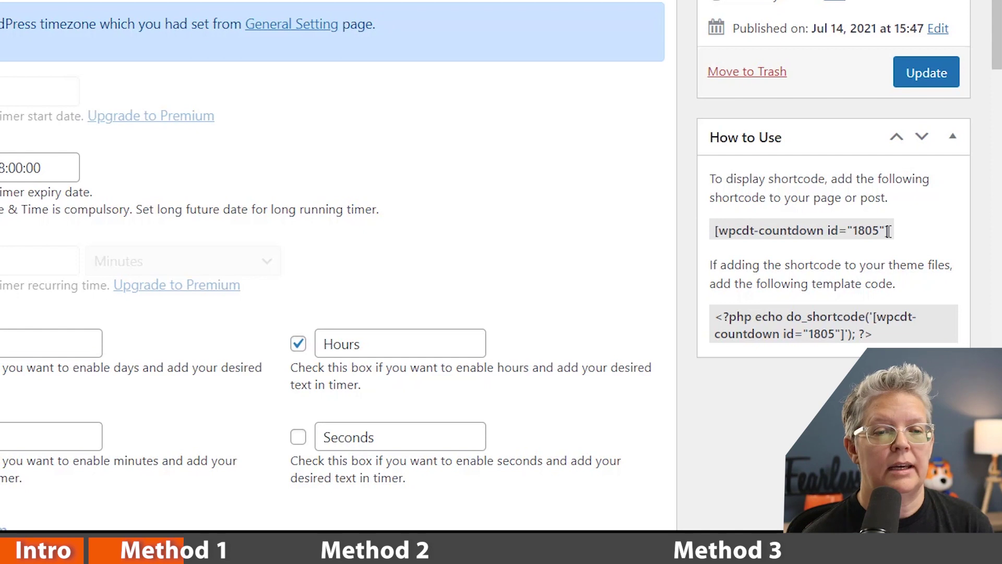
{"action": "triple_click", "coordinate": [888, 230]}
{"action": "right_click", "coordinate": [836, 229]}
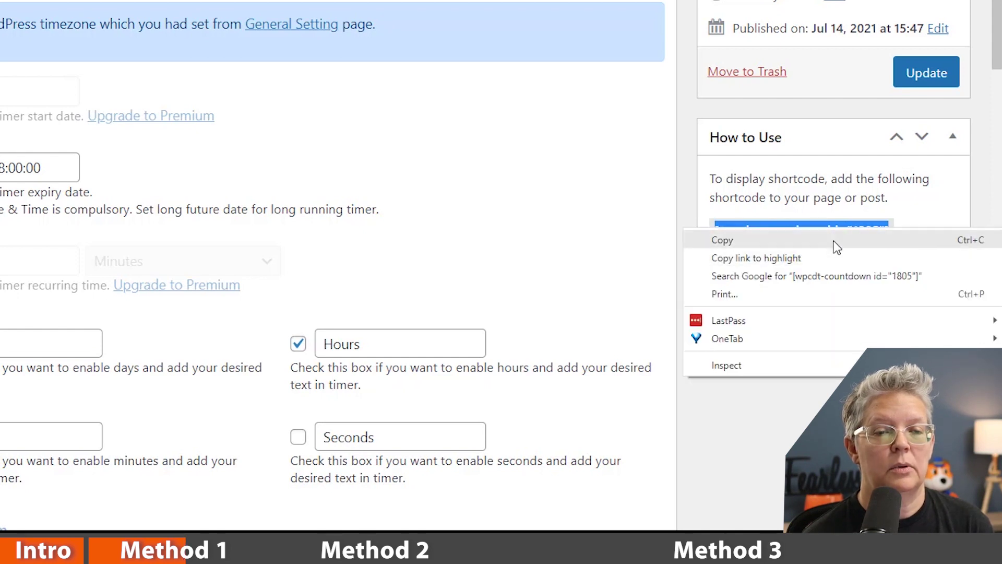
{"action": "left_click", "coordinate": [836, 248]}
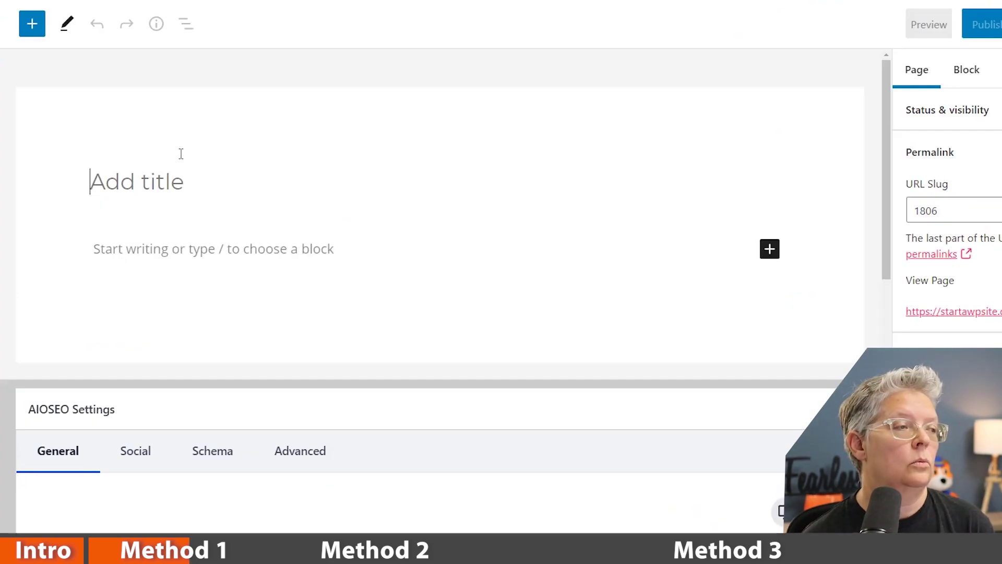
{"action": "type", "text": "Birt"}
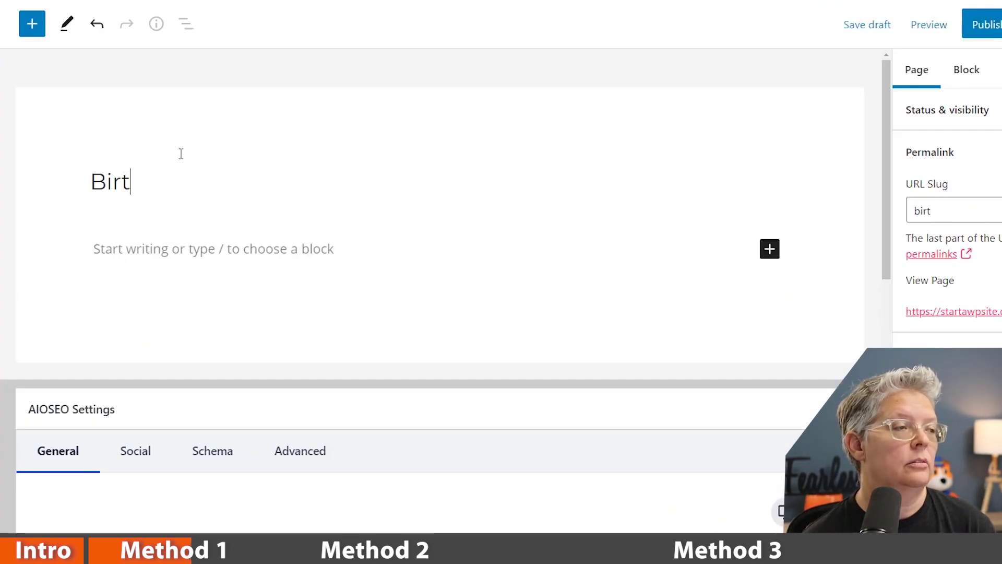
{"action": "type", "text": "hday"}
Paste the [wpcdt-countdown id="1805"] shortcode into a Shortcode block on the Birthday page.
{"action": "left_click", "coordinate": [298, 249]}
{"action": "key", "text": "ctrl+v"}
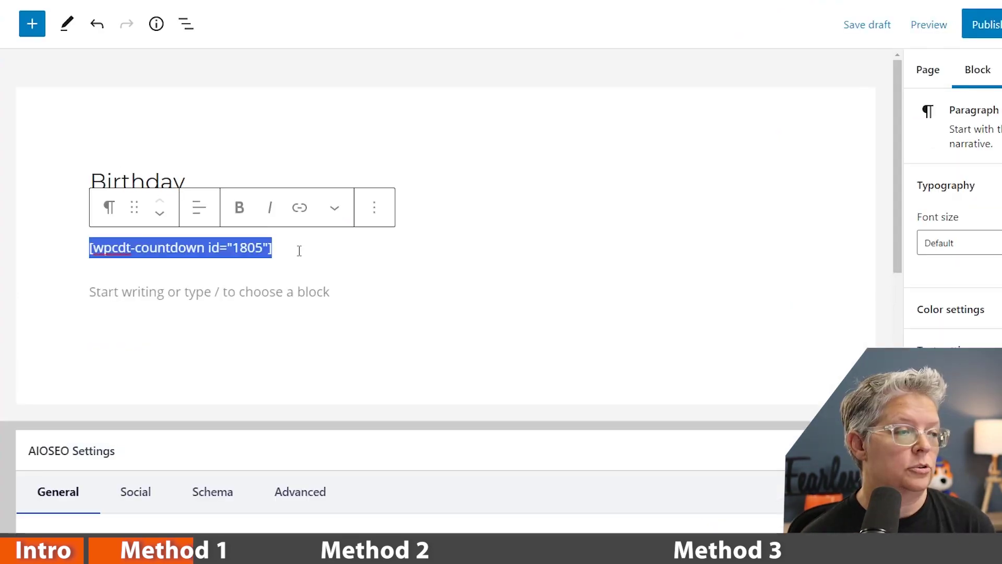
{"action": "type", "text": "/"}
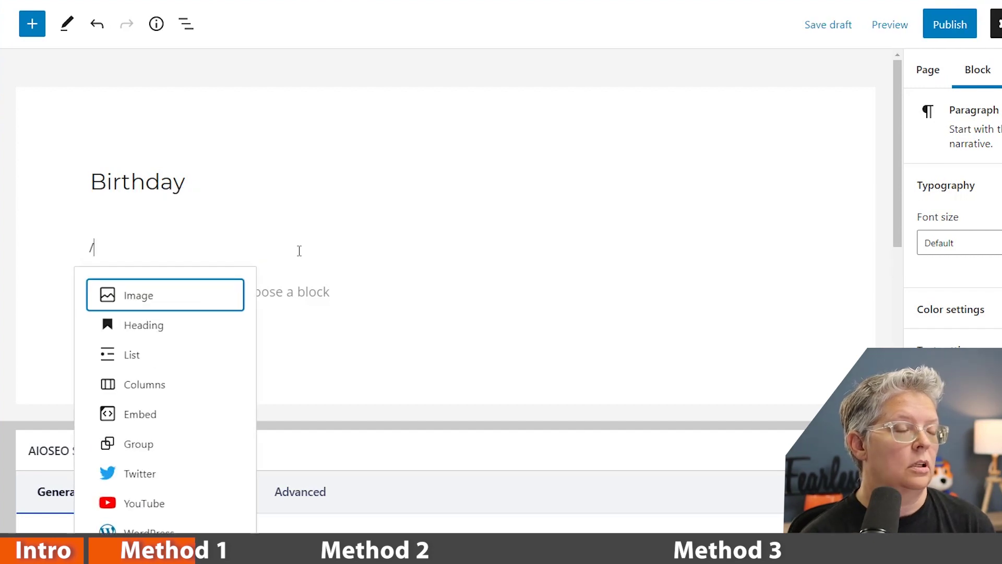
{"action": "type", "text": "s"}
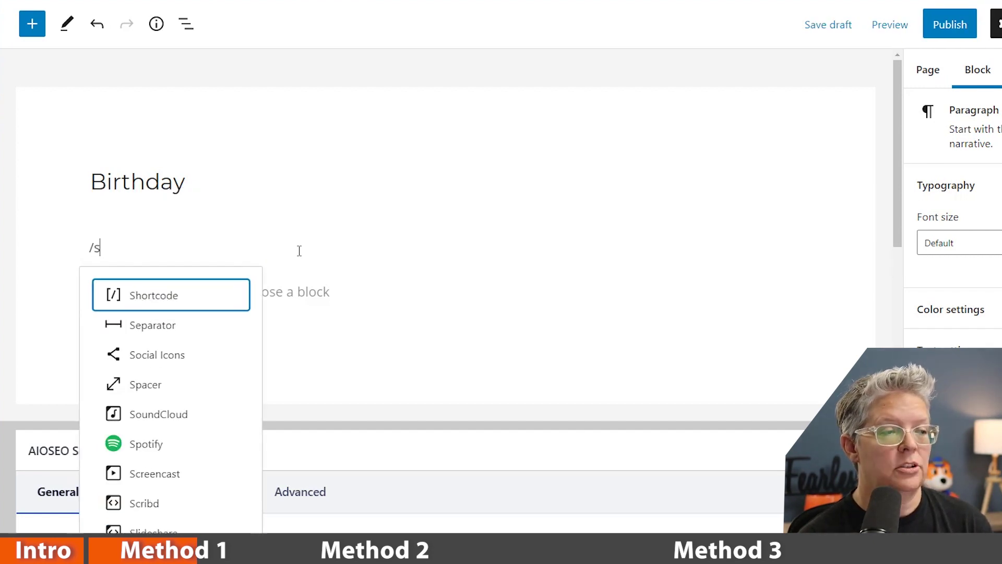
{"action": "type", "text": "h"}
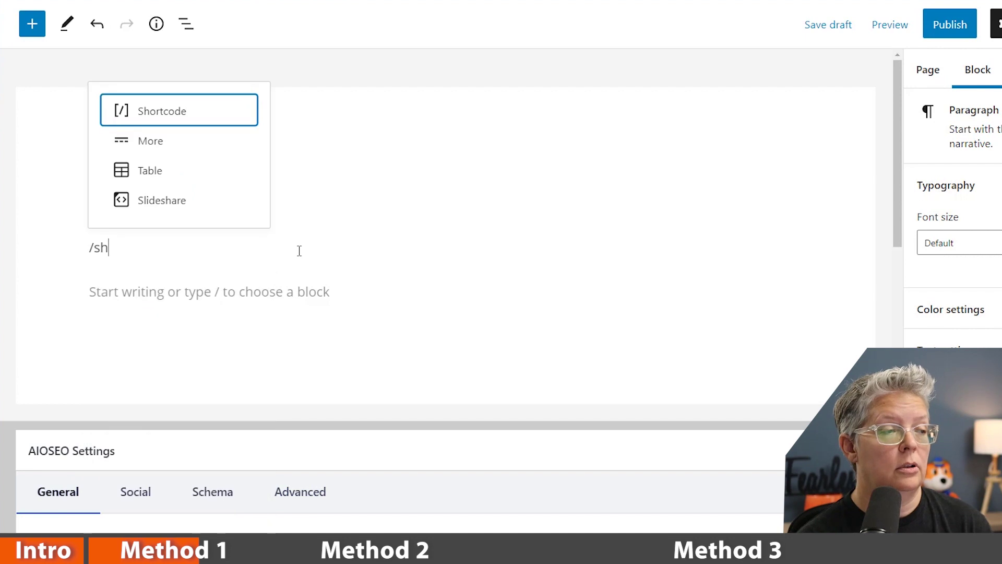
{"action": "key", "text": "Return"}
{"action": "key", "text": "ctrl+v"}
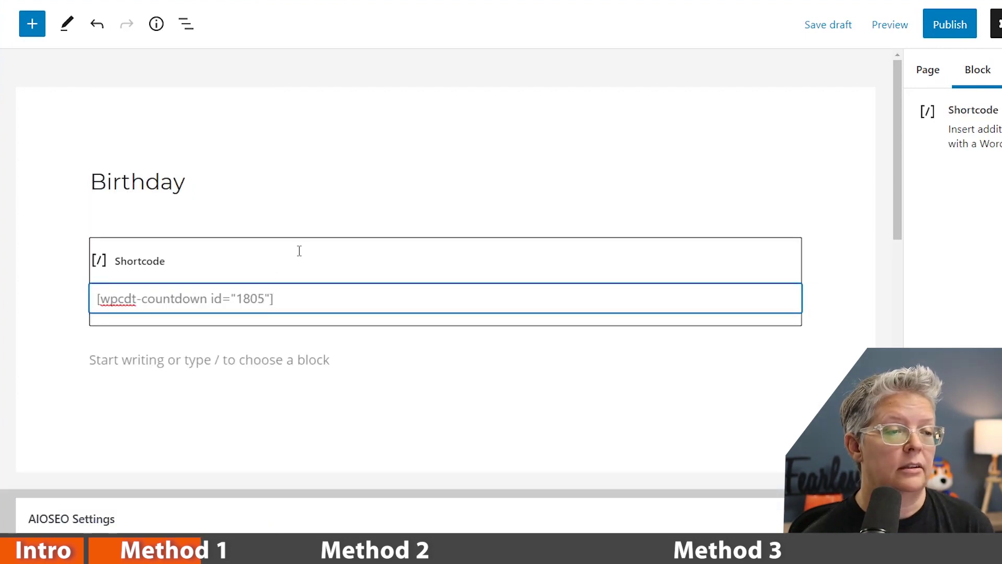
Publish the Birthday page and enable Seconds in the timer's countdown labels.
{"action": "left_click", "coordinate": [798, 63]}
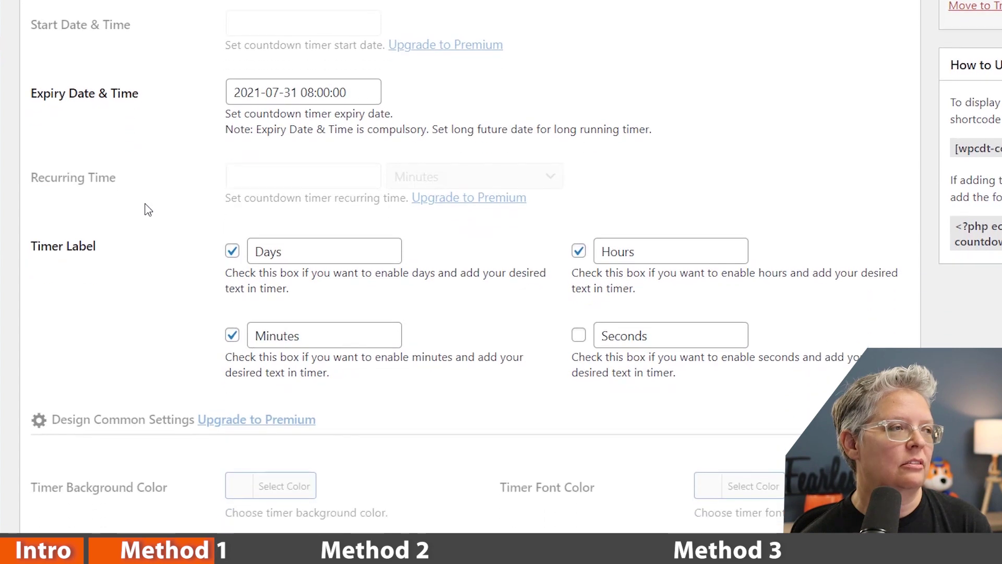
{"action": "scroll", "coordinate": [144, 209], "scroll_direction": "down", "scroll_amount": 1}
{"action": "left_click", "coordinate": [579, 263]}
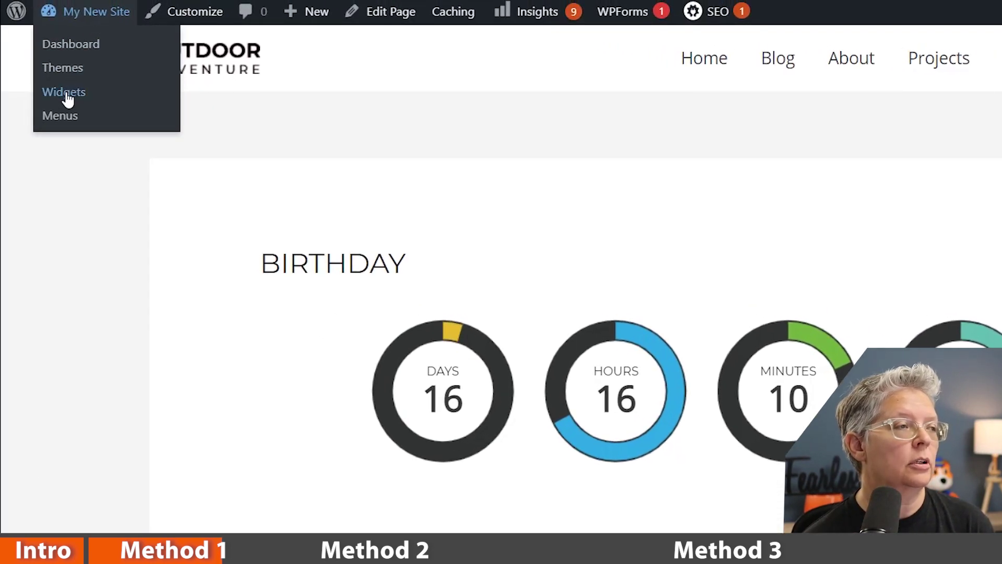
Drop a Text widget holding the countdown shortcode into Footer Widget Area 4.
{"action": "left_click", "coordinate": [66, 92]}
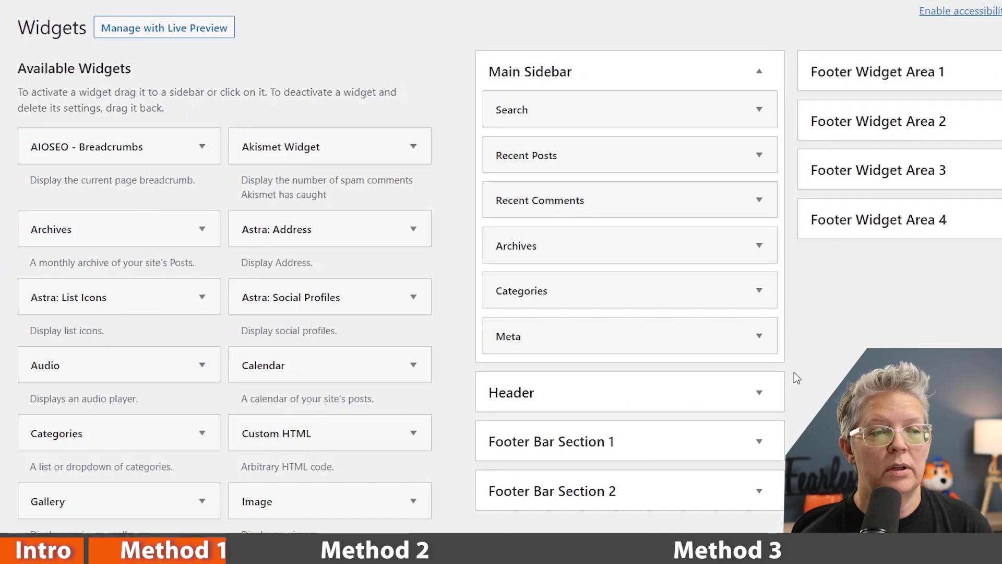
{"action": "left_click", "coordinate": [789, 235]}
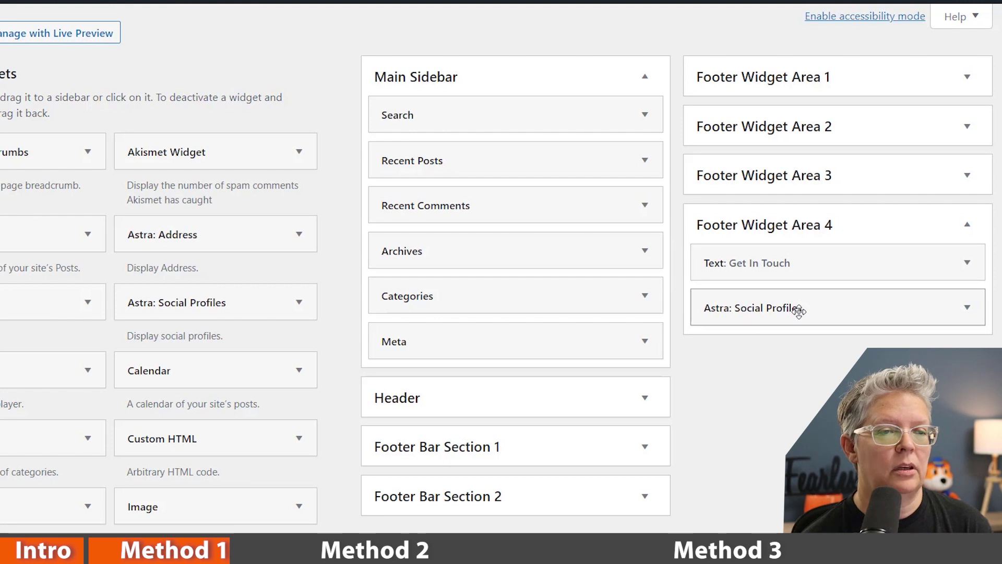
{"action": "scroll", "coordinate": [283, 416], "scroll_direction": "down", "scroll_amount": 5}
{"action": "left_click_drag", "start_coordinate": [283, 416], "coordinate": [763, 194]}
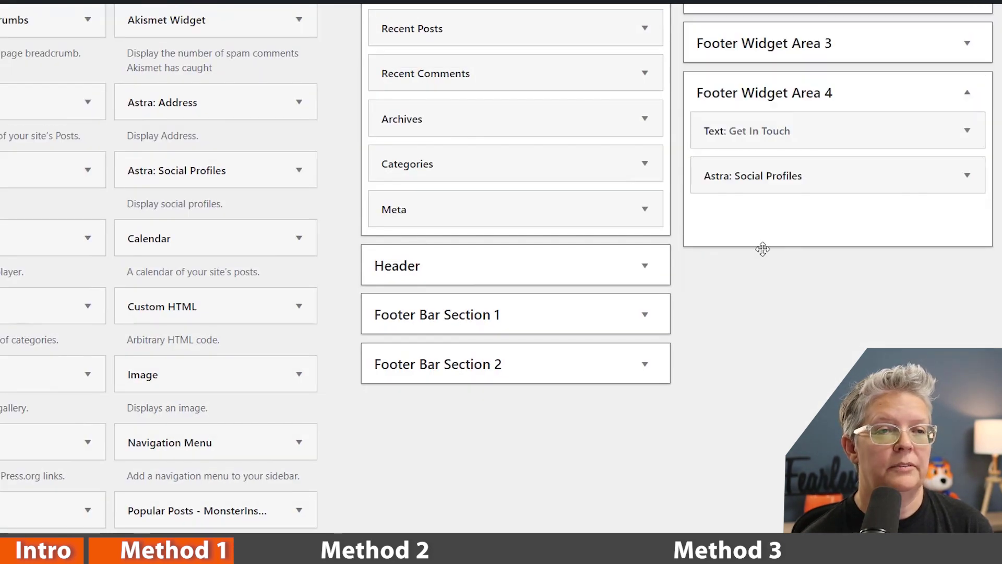
{"action": "left_click_drag", "start_coordinate": [763, 194], "coordinate": [763, 134]}
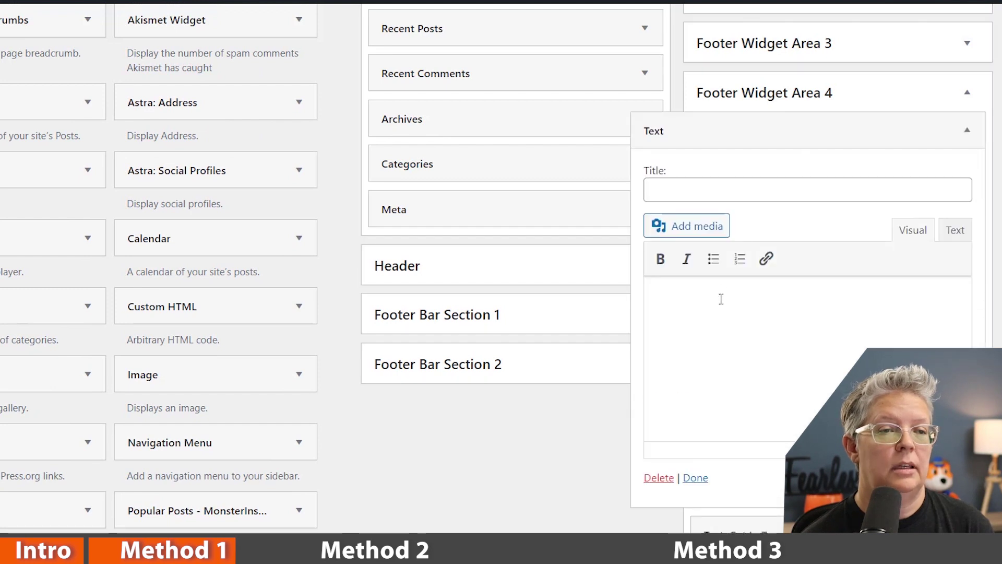
{"action": "key", "text": "ctrl+v"}
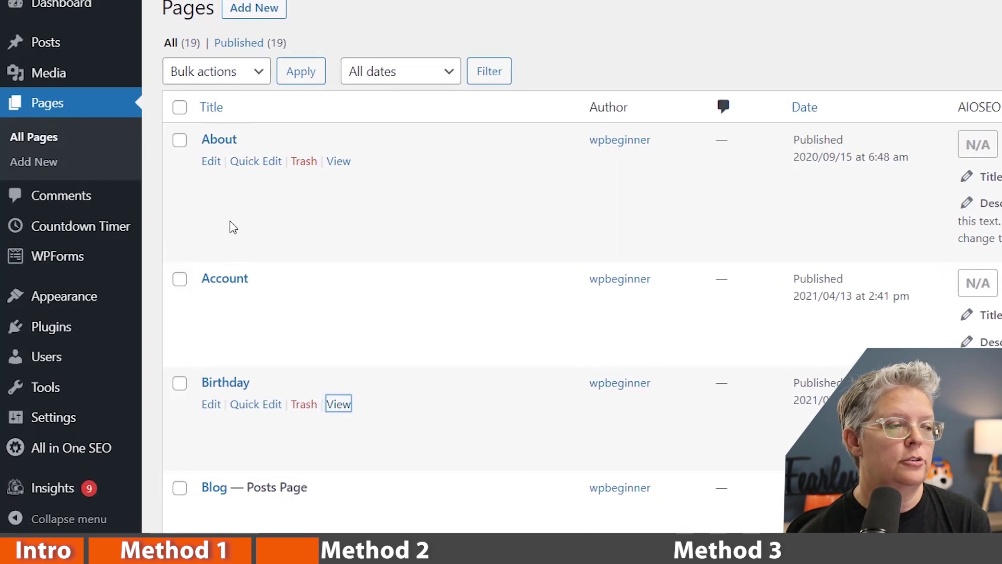
{"action": "mouse_move", "coordinate": [52, 329]}
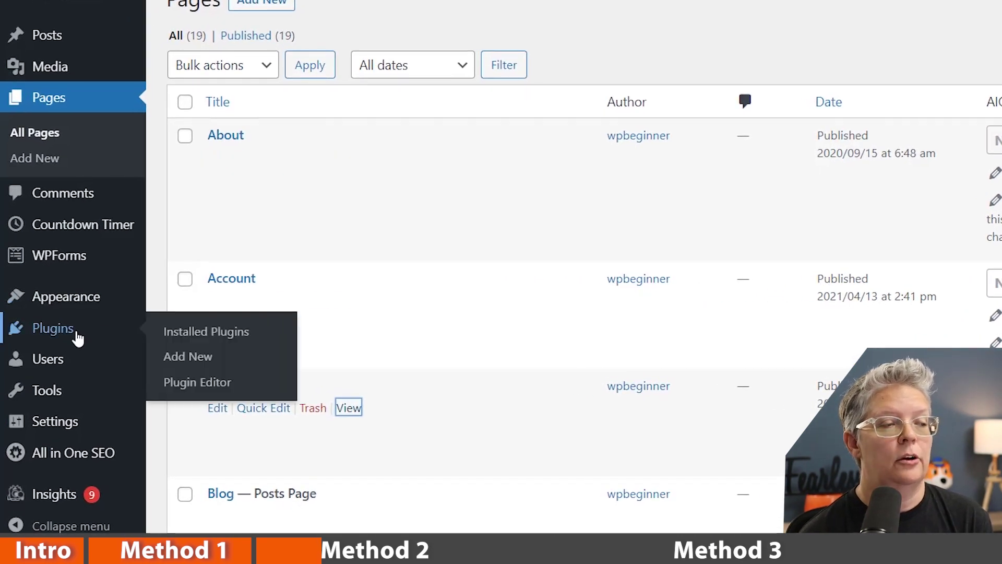
Install and activate the OptinMonster plugin from Plugins > Add New.
{"action": "left_click", "coordinate": [181, 361]}
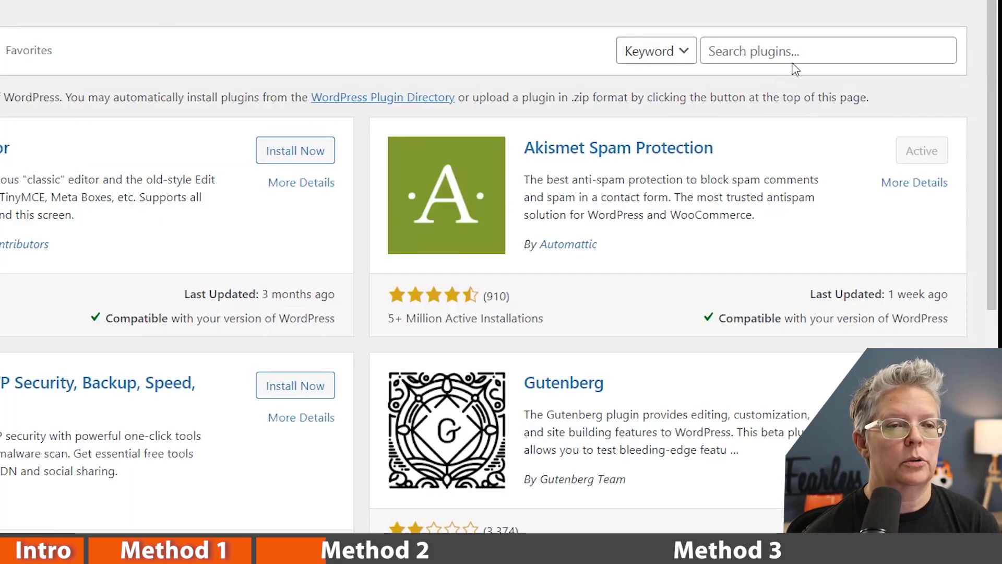
{"action": "left_click", "coordinate": [793, 55]}
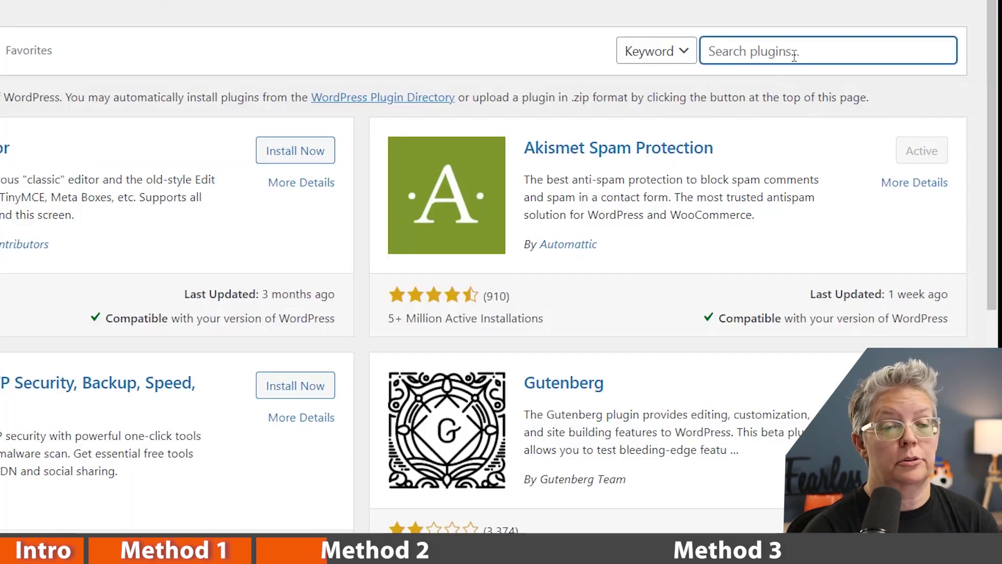
{"action": "type", "text": "optinmo"}
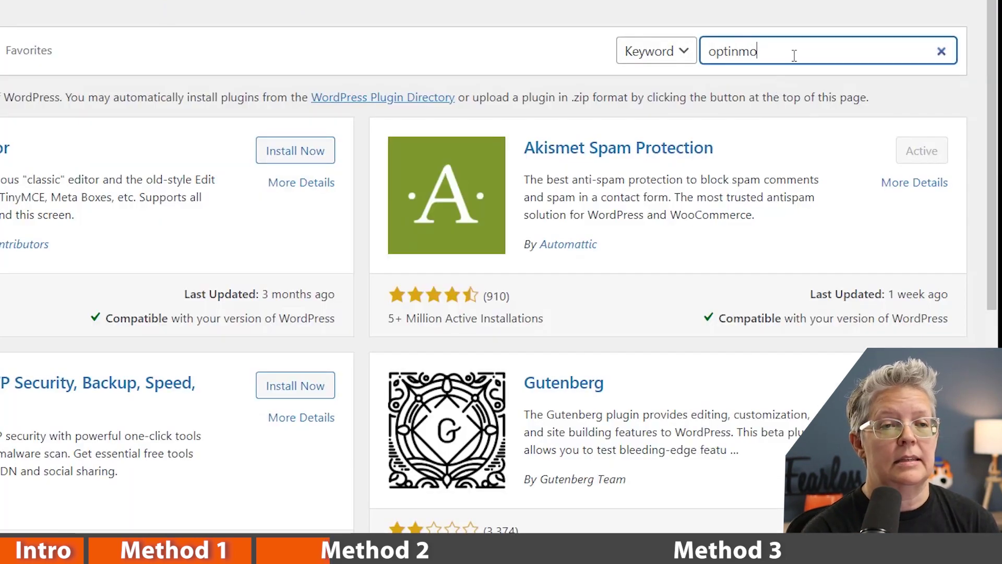
{"action": "type", "text": "nster"}
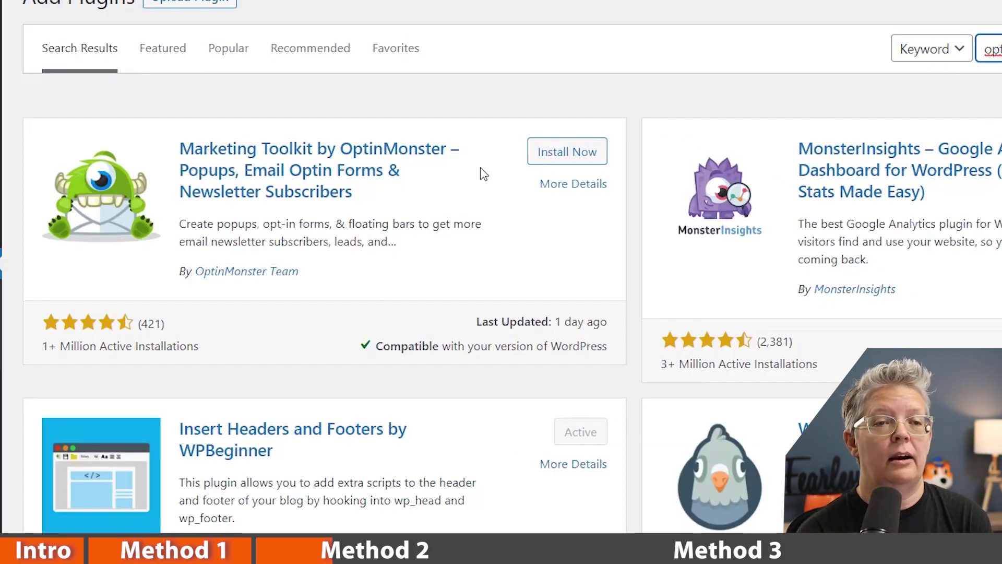
{"action": "left_click", "coordinate": [546, 155]}
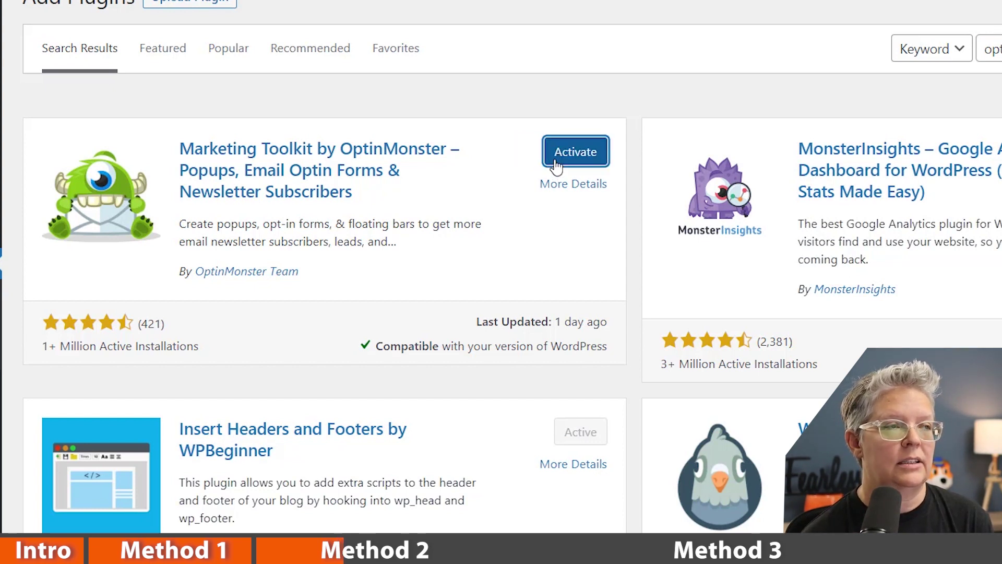
{"action": "left_click", "coordinate": [576, 153]}
{"action": "mouse_move", "coordinate": [61, 206]}
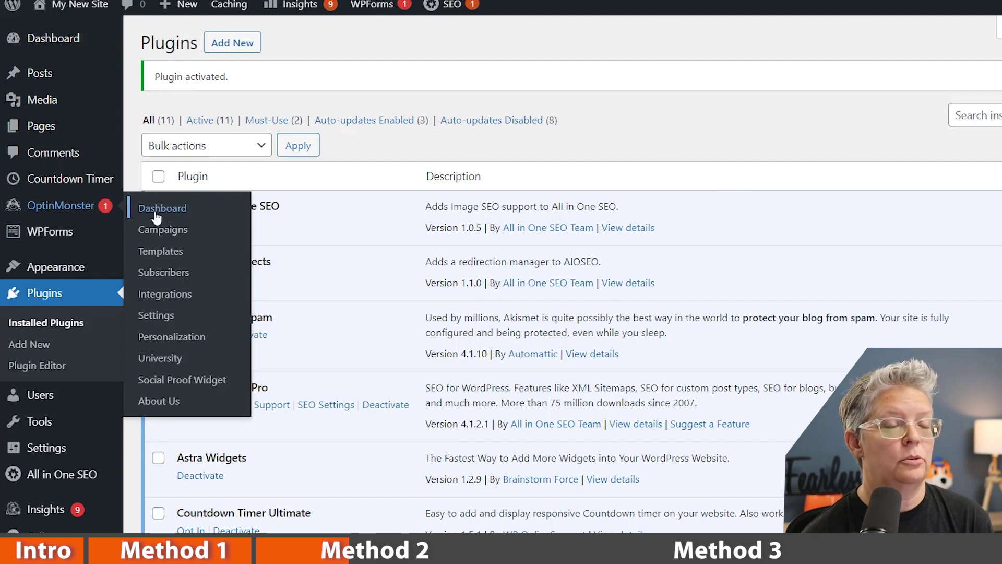
Connect the site to an existing OptinMonster account from its dashboard.
{"action": "left_click", "coordinate": [128, 212]}
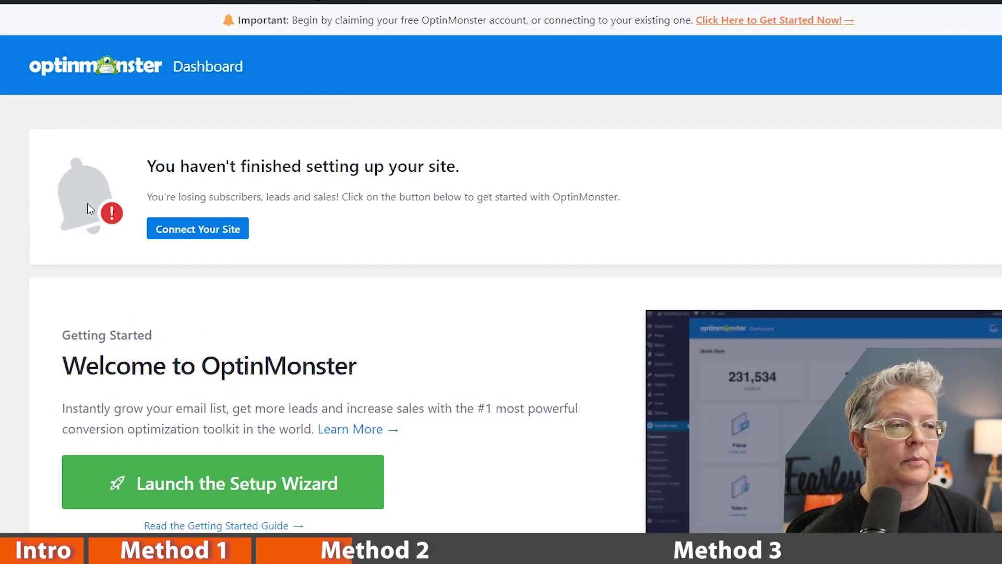
{"action": "left_click", "coordinate": [212, 234]}
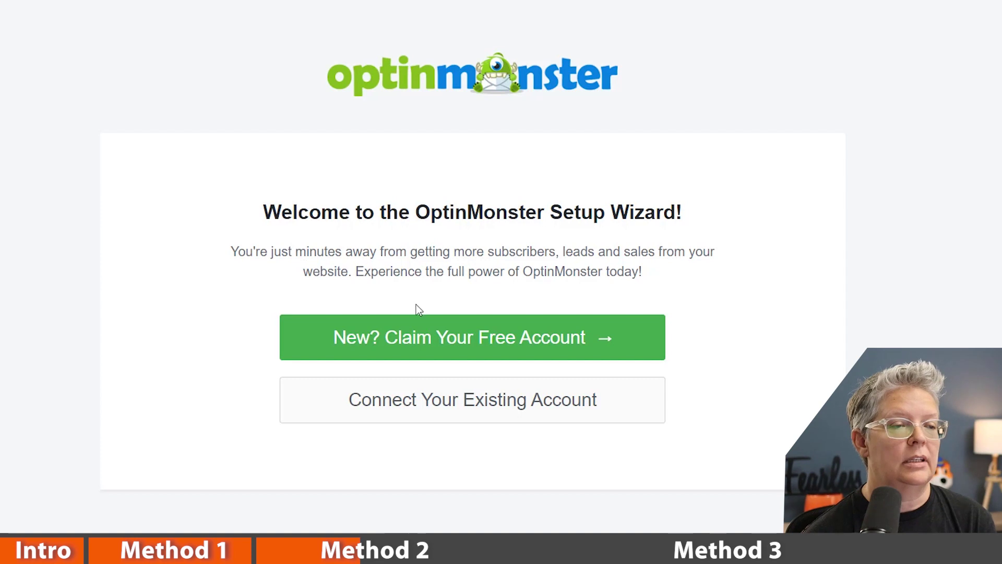
{"action": "left_click", "coordinate": [458, 410]}
{"action": "left_click", "coordinate": [176, 328]}
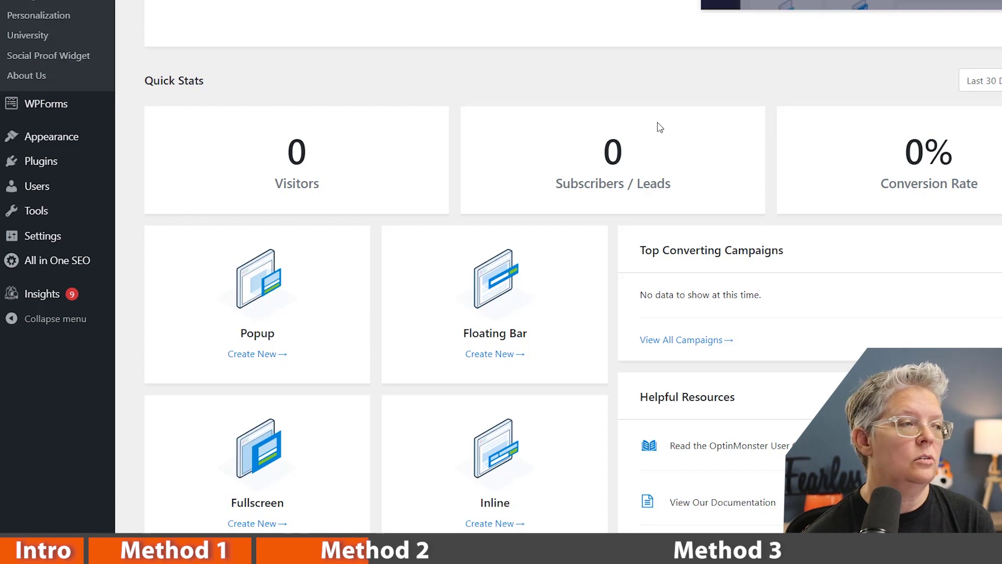
{"action": "scroll", "coordinate": [363, 63], "scroll_direction": "up", "scroll_amount": 5}
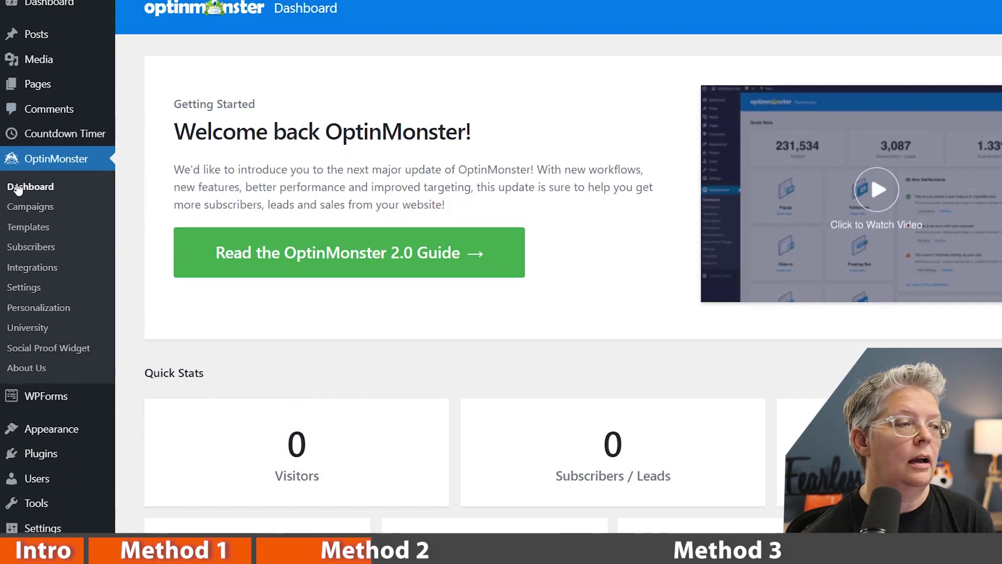
Start a new popup campaign with templates filtered to Time Sensitive Offer.
{"action": "left_click", "coordinate": [31, 207]}
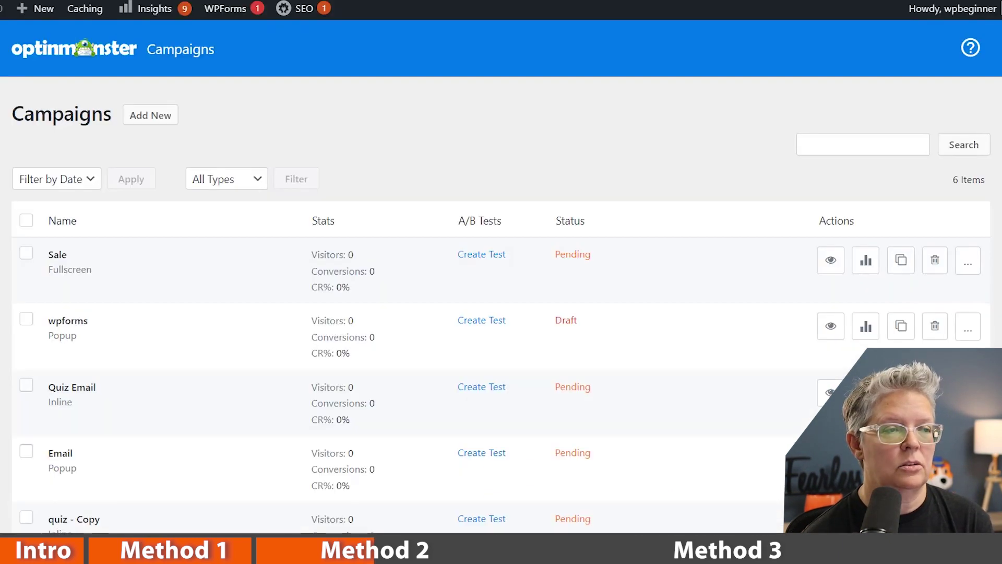
{"action": "left_click", "coordinate": [150, 115]}
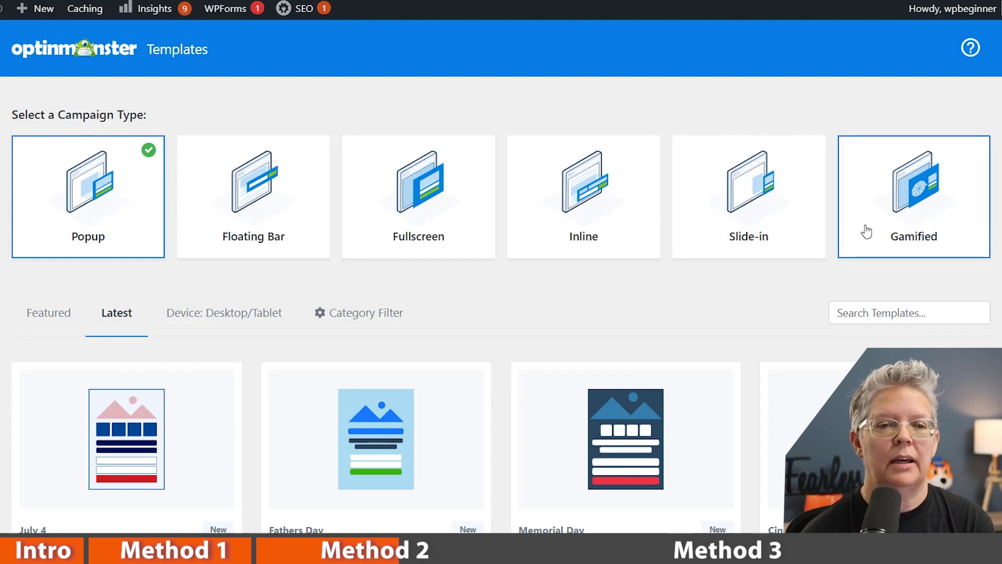
{"action": "scroll", "coordinate": [700, 274], "scroll_direction": "down", "scroll_amount": 3}
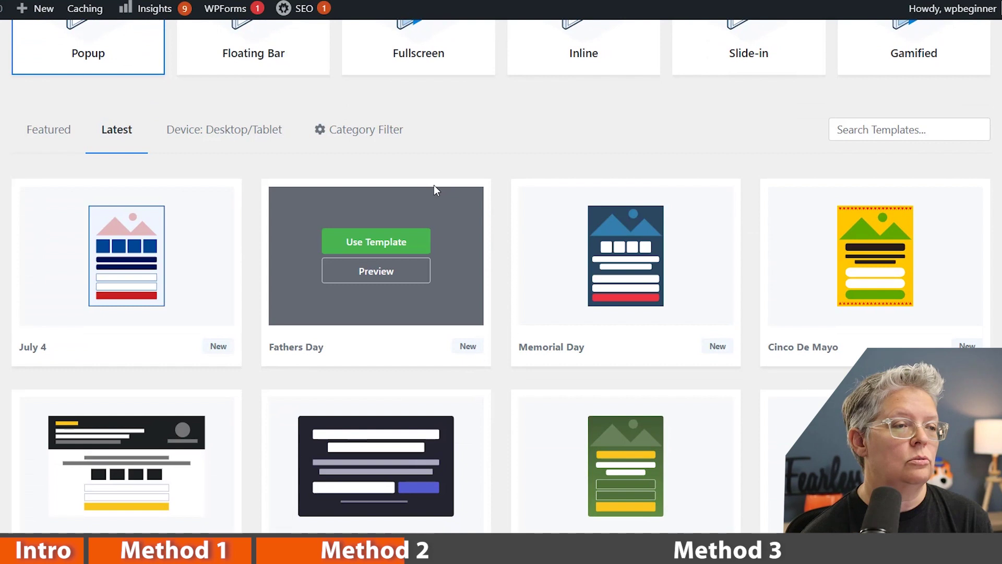
{"action": "left_click", "coordinate": [384, 134]}
{"action": "left_click", "coordinate": [192, 285]}
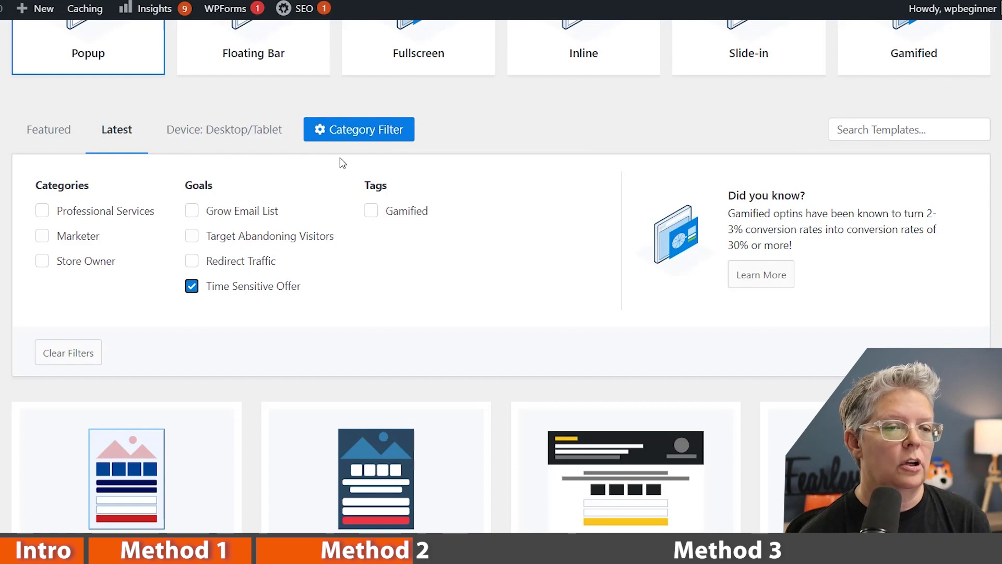
{"action": "left_click", "coordinate": [360, 141]}
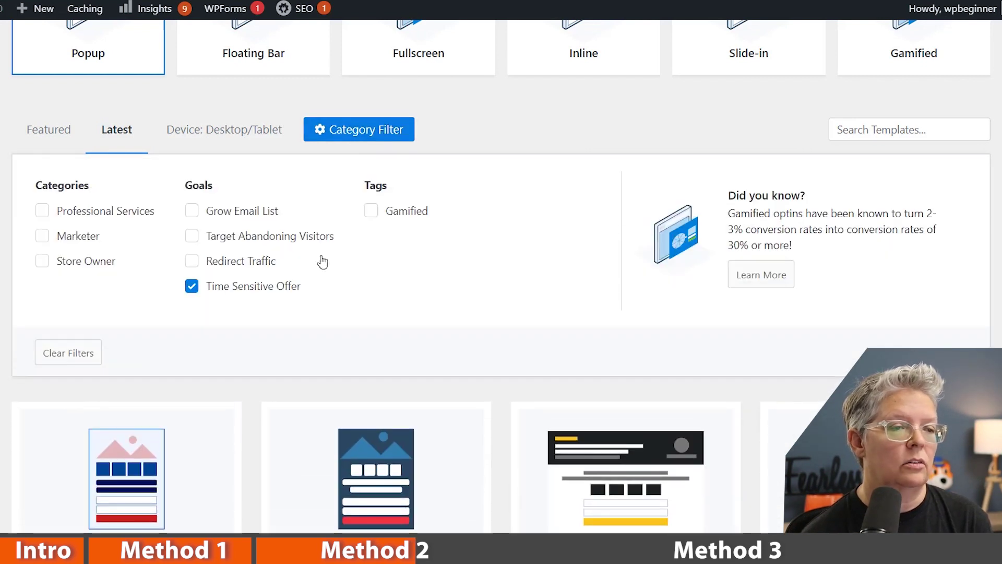
{"action": "left_click", "coordinate": [379, 138]}
{"action": "scroll", "coordinate": [518, 235], "scroll_direction": "down", "scroll_amount": 2}
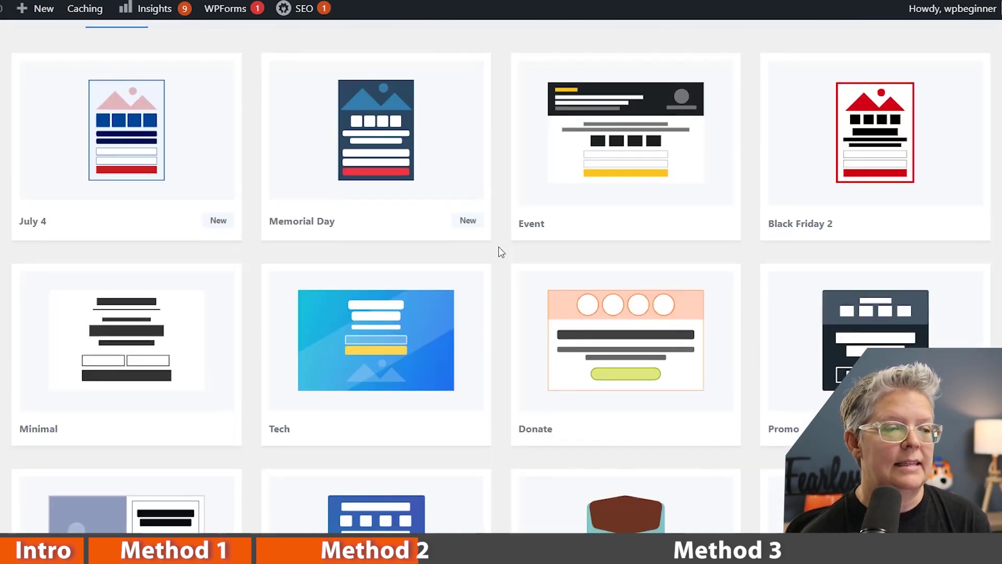
{"action": "scroll", "coordinate": [499, 252], "scroll_direction": "down", "scroll_amount": 2}
{"action": "mouse_move", "coordinate": [626, 427]}
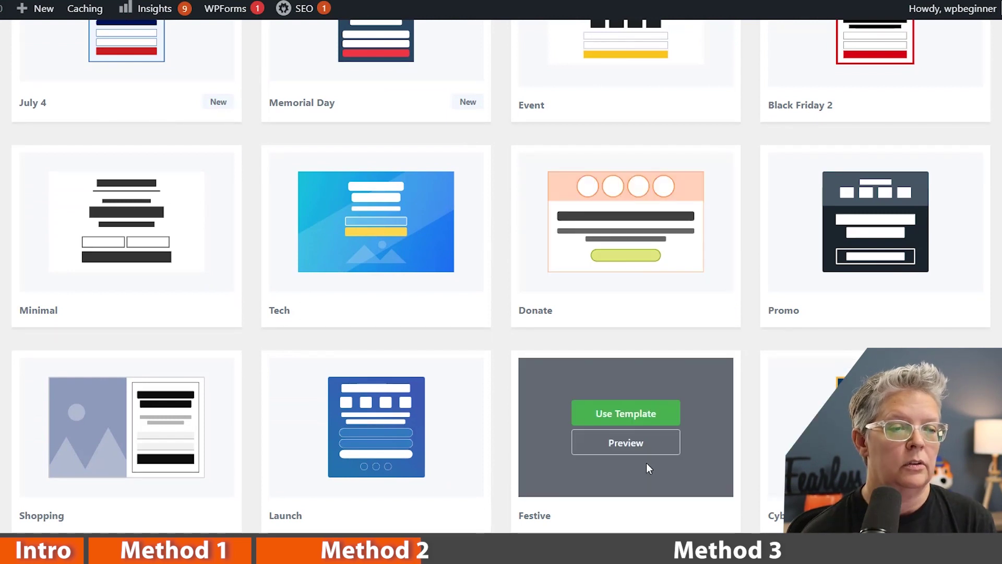
Create the Birthday campaign from Festive and set its static countdown to end July 22, 2021.
{"action": "left_click", "coordinate": [615, 415]}
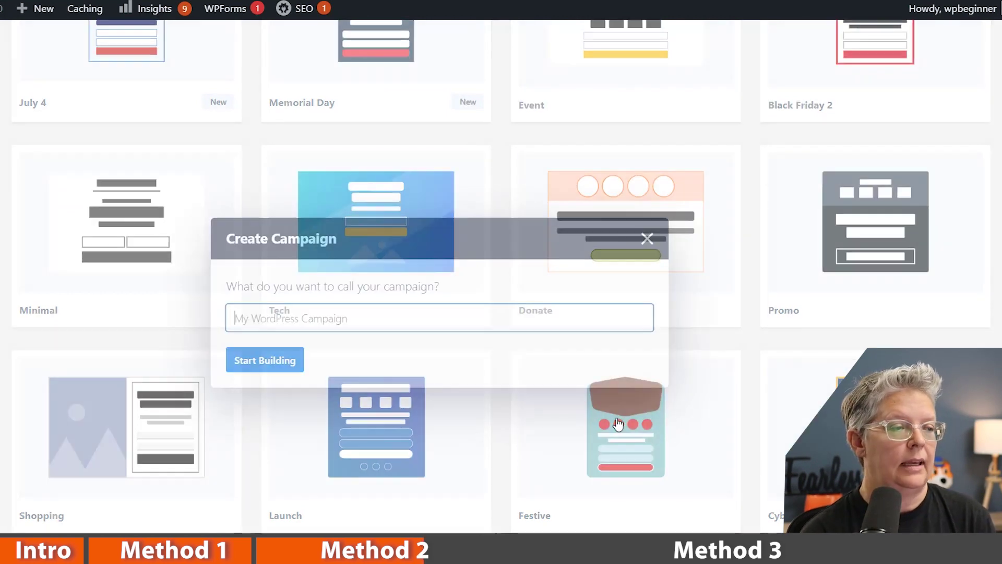
{"action": "type", "text": "Birthday"}
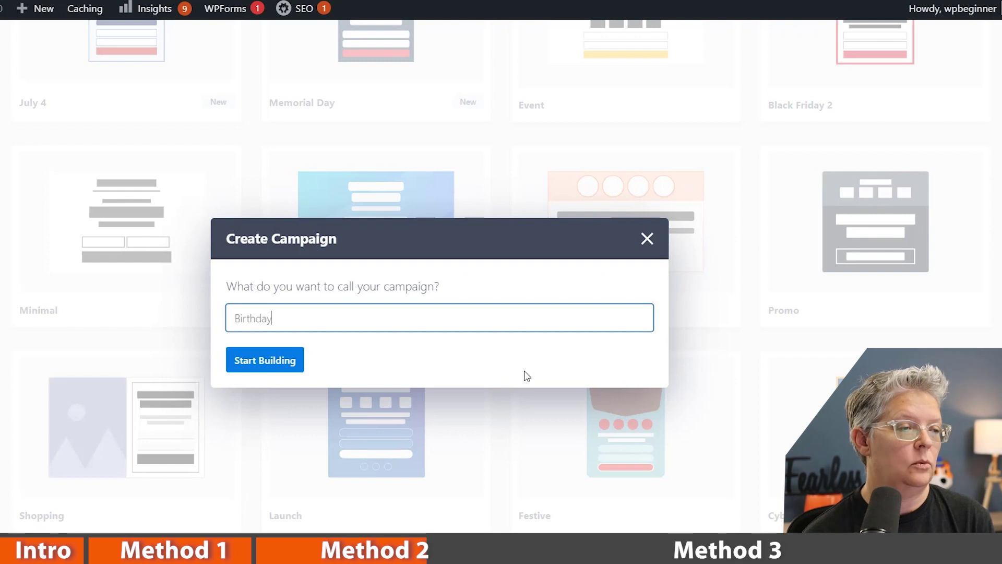
{"action": "key", "text": "Return"}
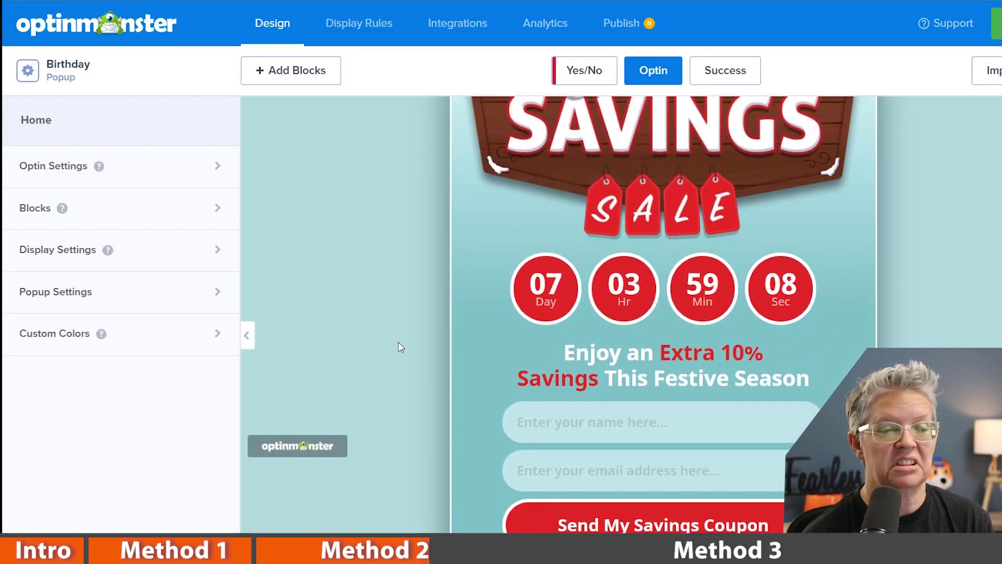
{"action": "scroll", "coordinate": [408, 337], "scroll_direction": "down", "scroll_amount": 1}
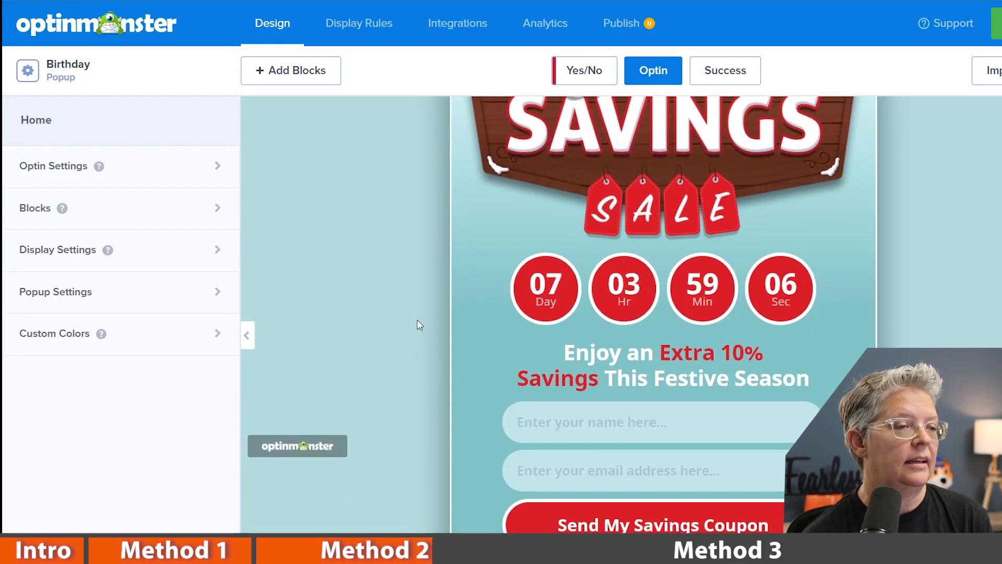
{"action": "left_click", "coordinate": [532, 293]}
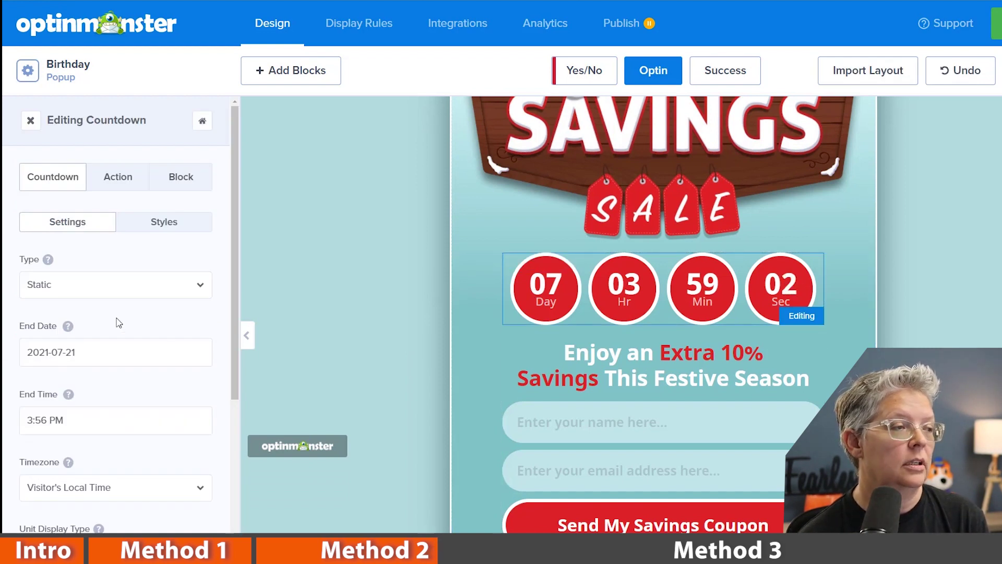
{"action": "scroll", "coordinate": [117, 321], "scroll_direction": "down", "scroll_amount": 3}
{"action": "left_click", "coordinate": [110, 182]}
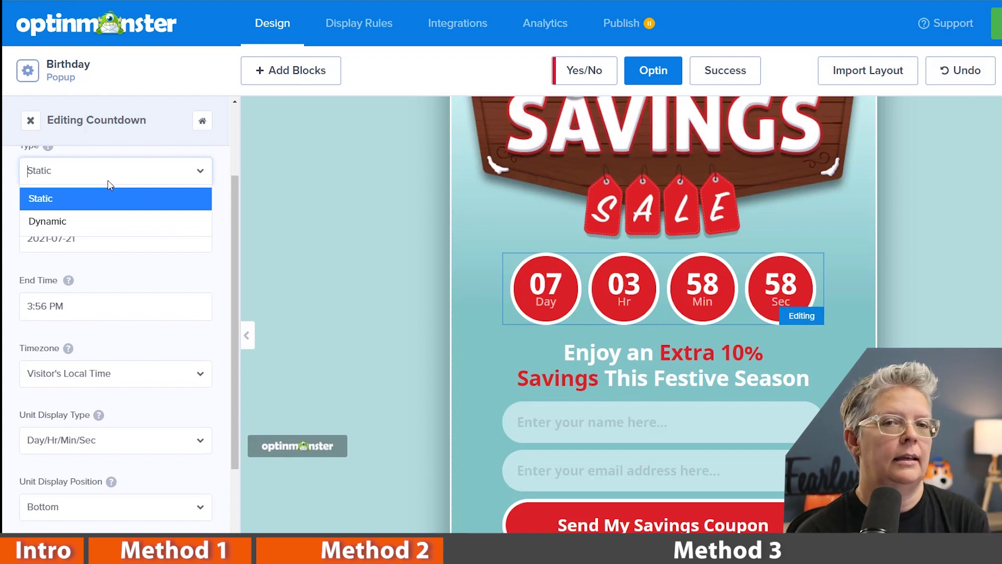
{"action": "left_click", "coordinate": [109, 198]}
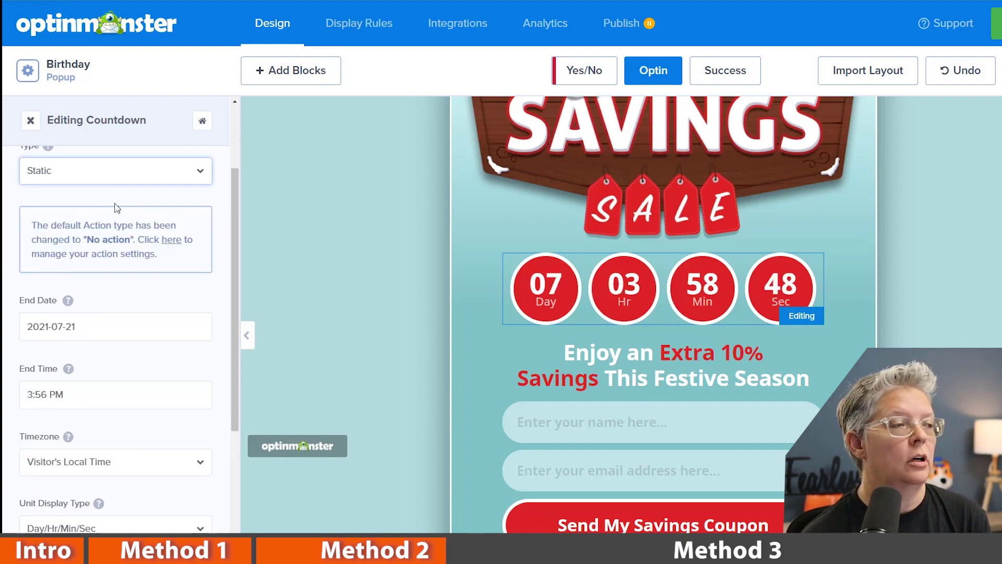
{"action": "scroll", "coordinate": [128, 282], "scroll_direction": "down", "scroll_amount": 3}
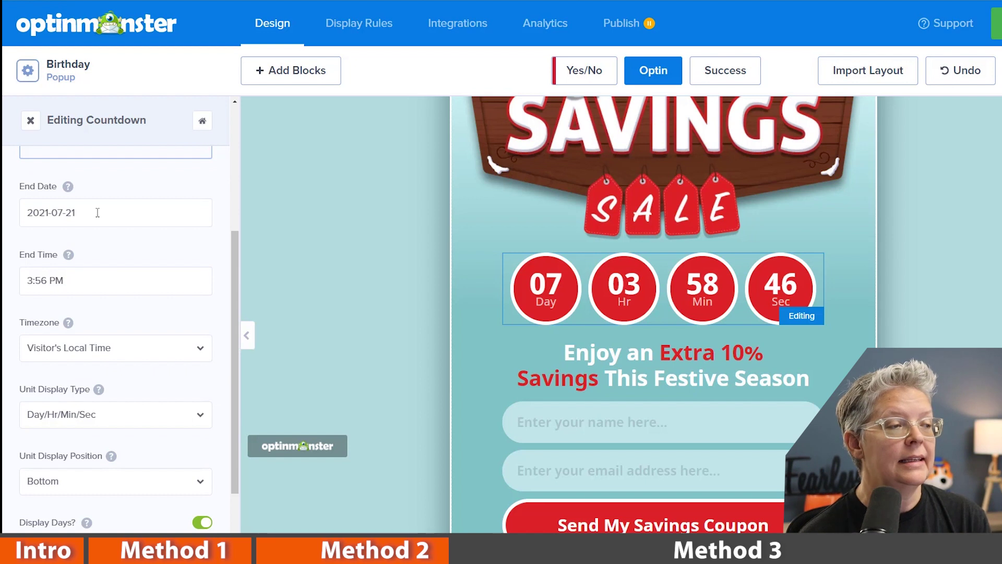
{"action": "left_click", "coordinate": [97, 212]}
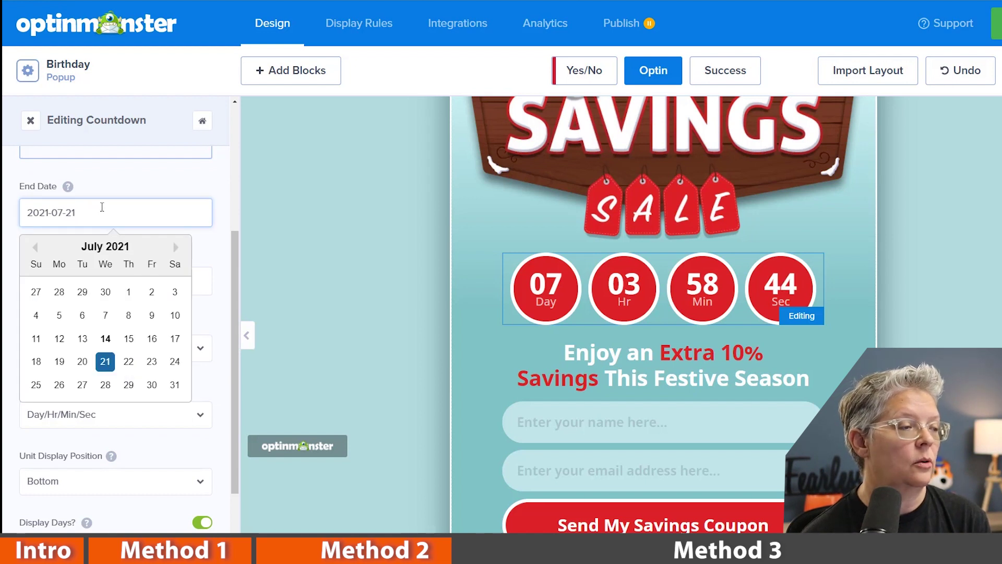
{"action": "left_click", "coordinate": [129, 361]}
{"action": "scroll", "coordinate": [175, 282], "scroll_direction": "down", "scroll_amount": 1}
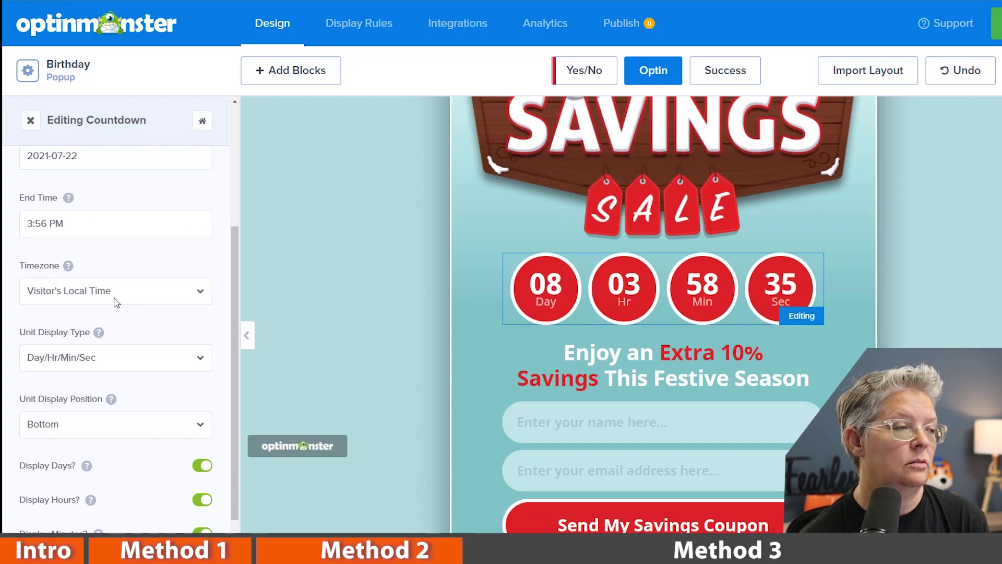
{"action": "scroll", "coordinate": [116, 303], "scroll_direction": "down", "scroll_amount": 1}
{"action": "scroll", "coordinate": [277, 333], "scroll_direction": "up", "scroll_amount": 2}
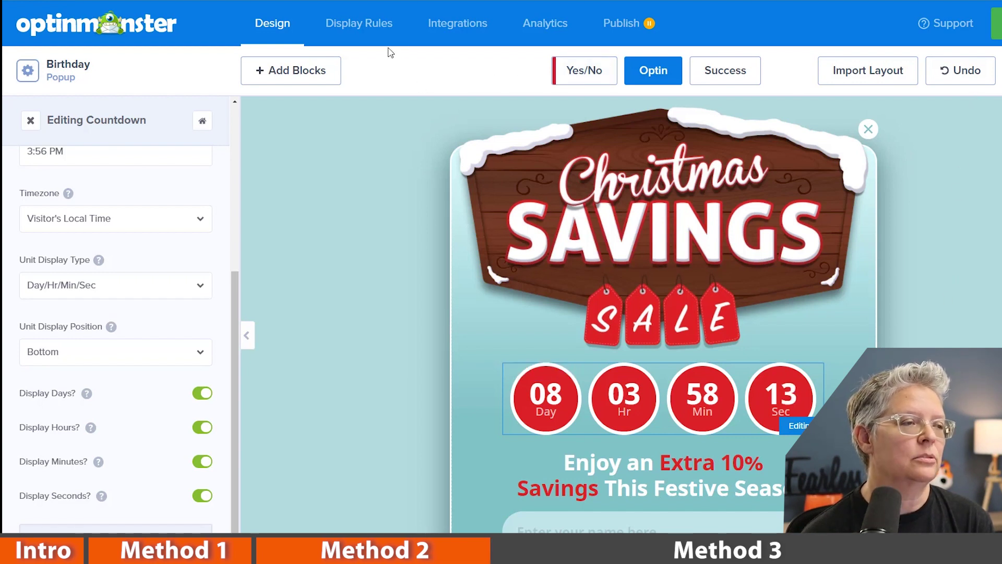
Review the display rules and actions, then publish the campaign in OptinMonster.
{"action": "left_click", "coordinate": [360, 23]}
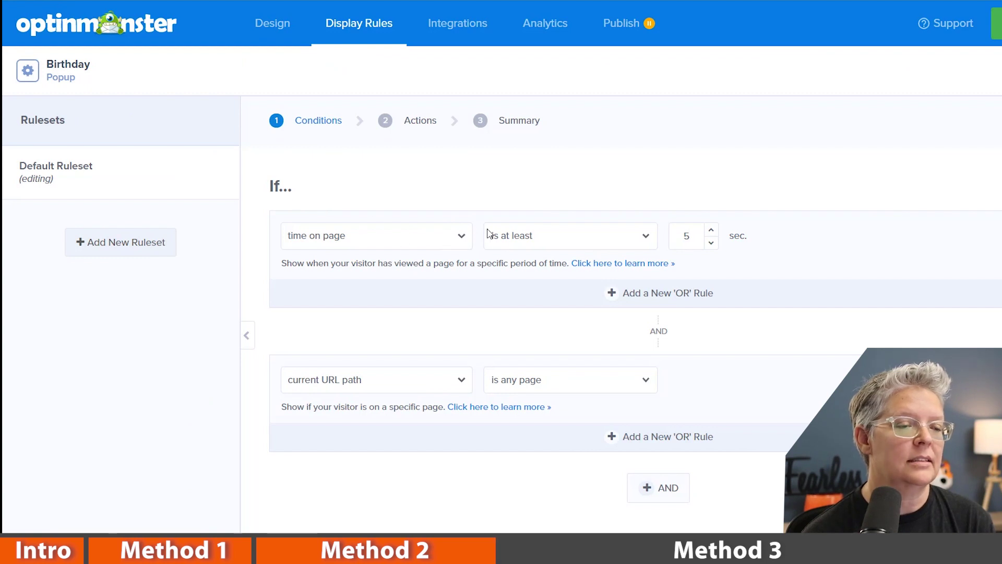
{"action": "left_click", "coordinate": [673, 548]}
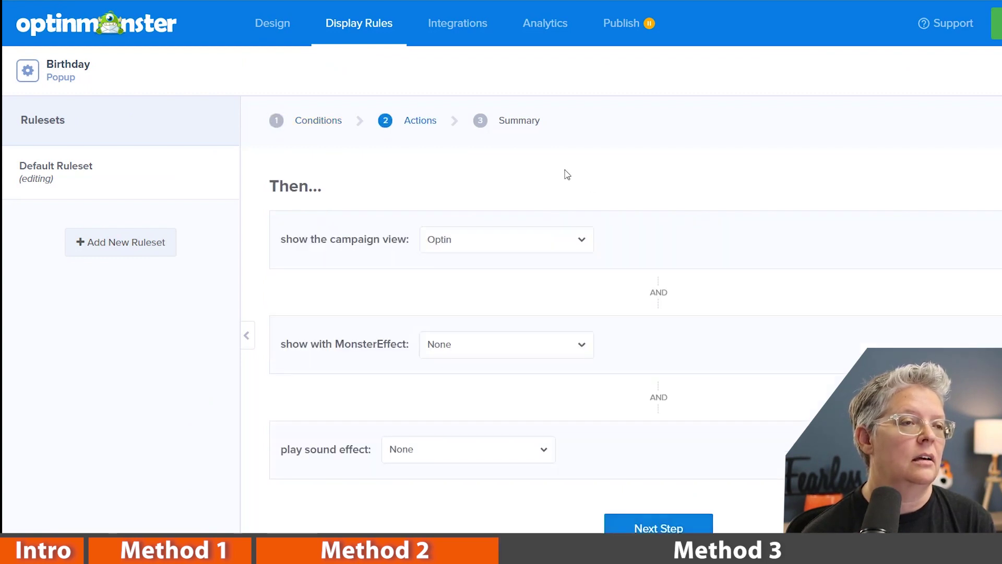
{"action": "left_click", "coordinate": [612, 31]}
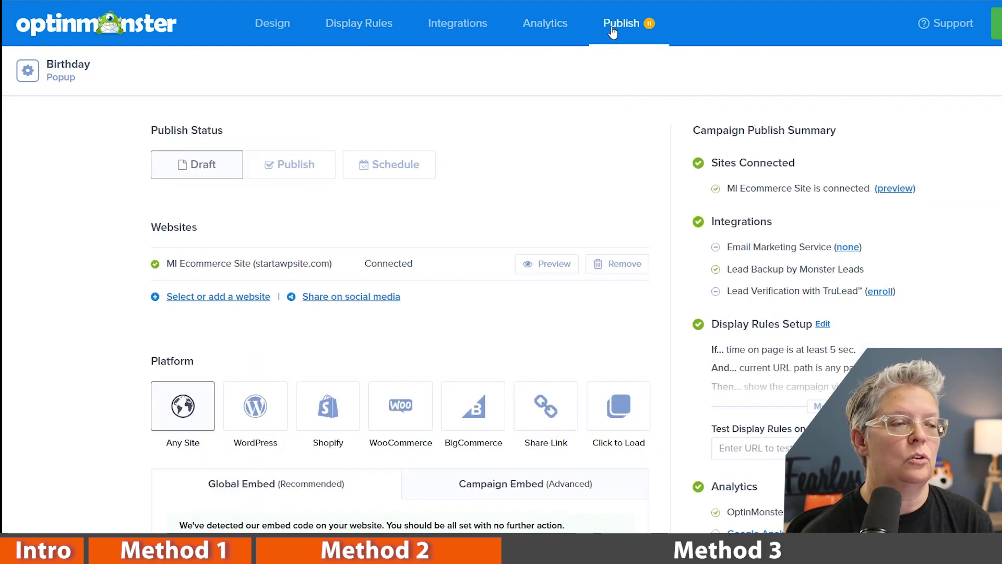
{"action": "left_click", "coordinate": [291, 165]}
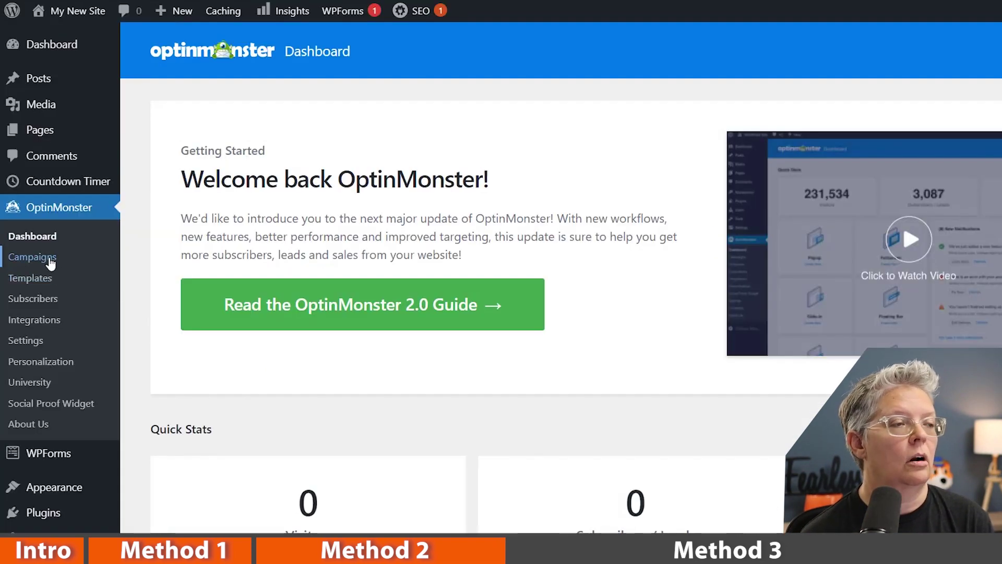
Set the Birthday campaign's status to Publish in the WordPress Campaigns list.
{"action": "left_click", "coordinate": [35, 258]}
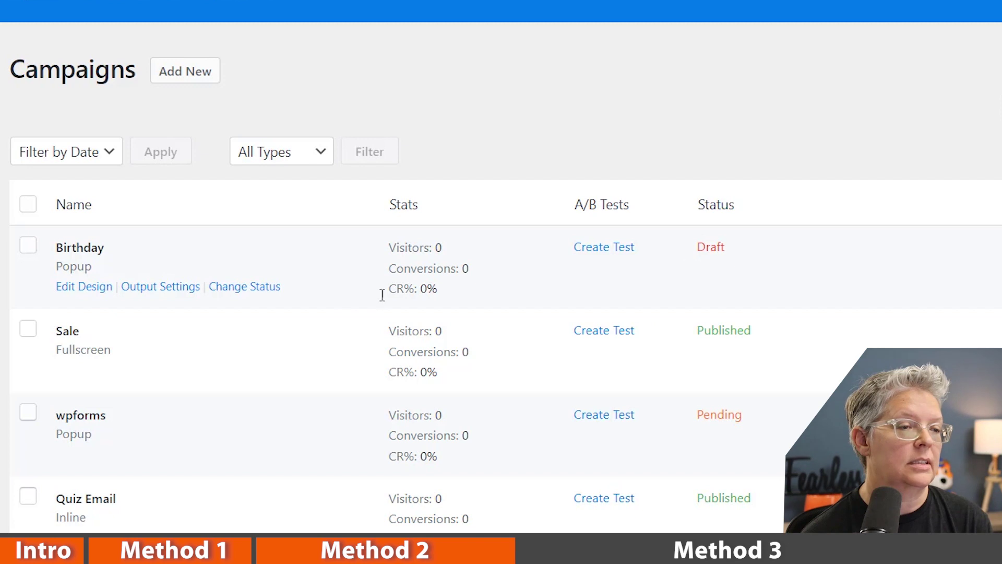
{"action": "left_click", "coordinate": [251, 291]}
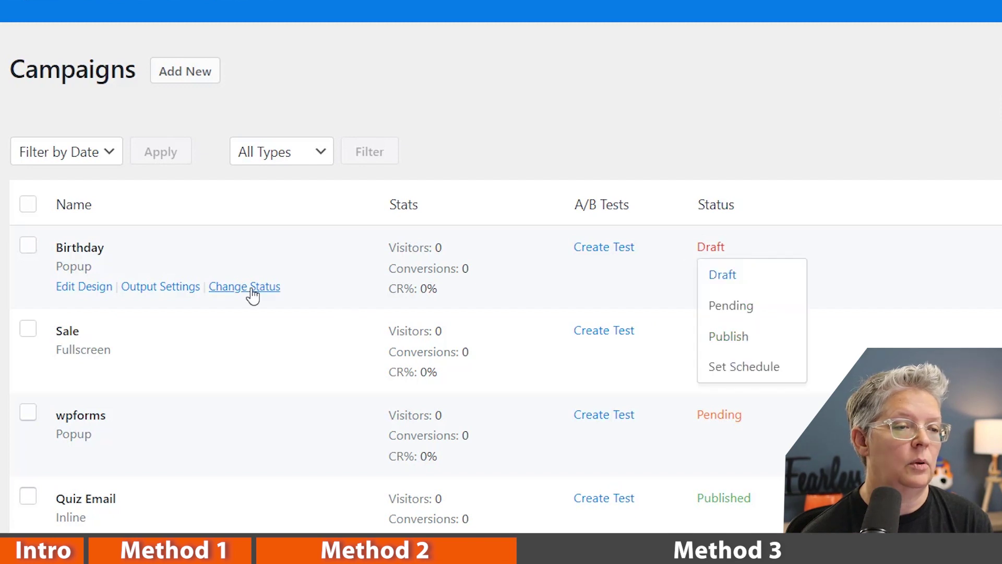
{"action": "left_click", "coordinate": [723, 335]}
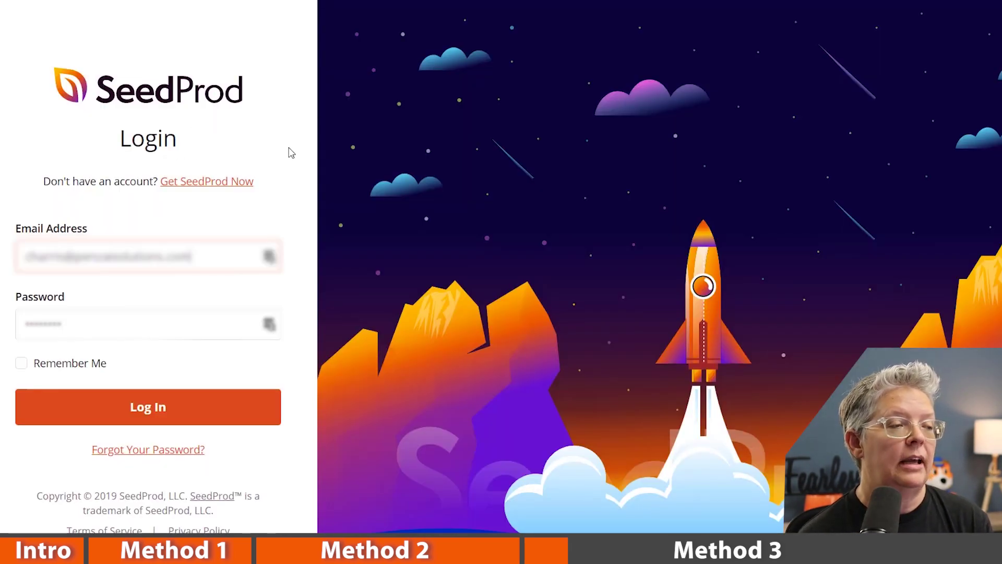
Log in at seedprod.com, review the Downloads tab, then return to the WordPress dashboard tab.
{"action": "left_click", "coordinate": [124, 417]}
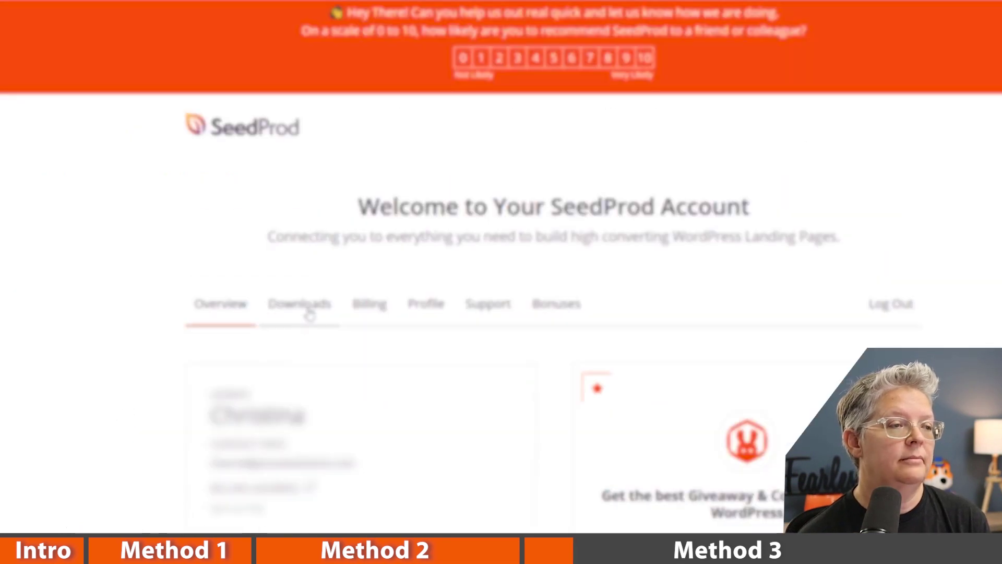
{"action": "left_click", "coordinate": [308, 308]}
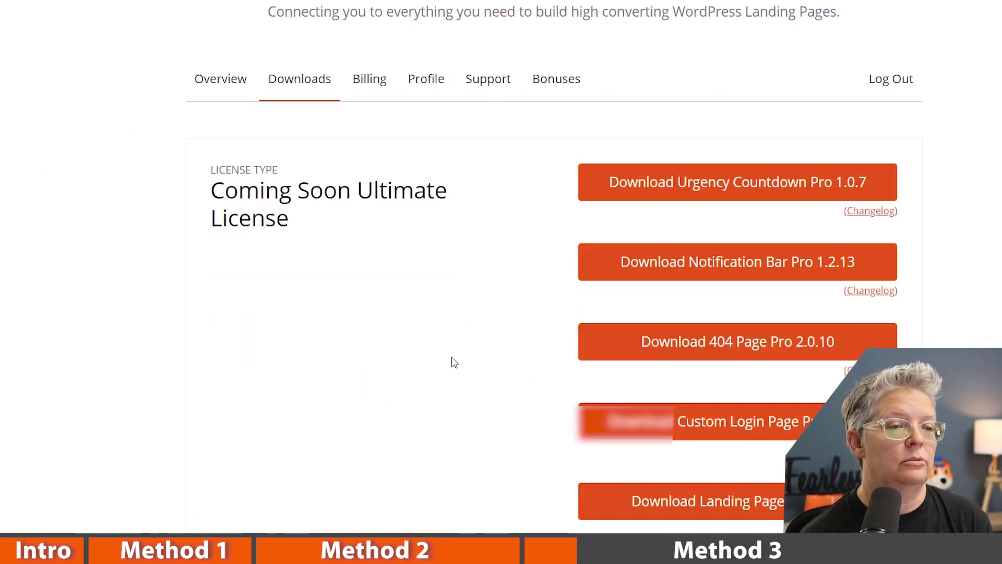
{"action": "scroll", "coordinate": [452, 361], "scroll_direction": "down", "scroll_amount": 3}
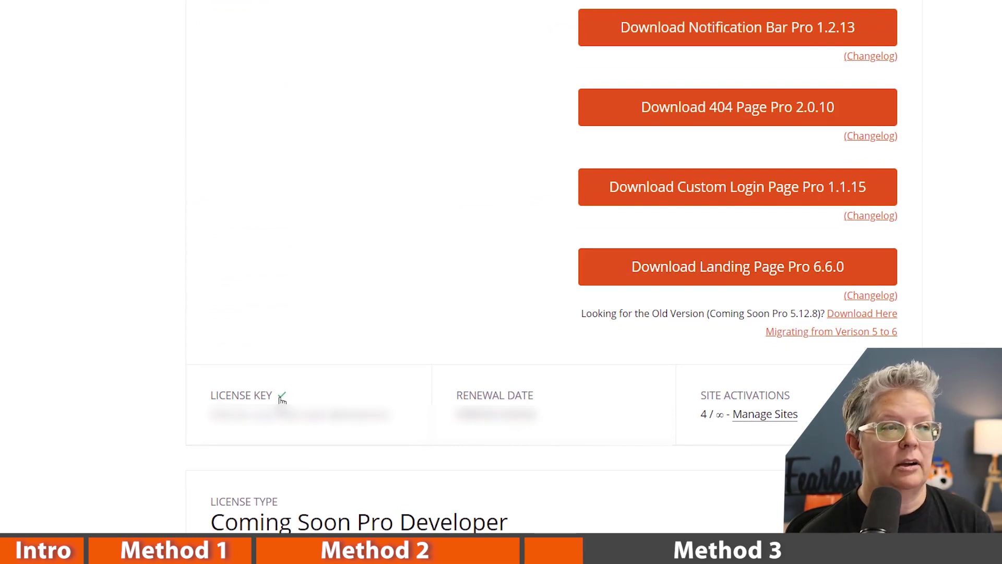
{"action": "left_click", "coordinate": [123, 16]}
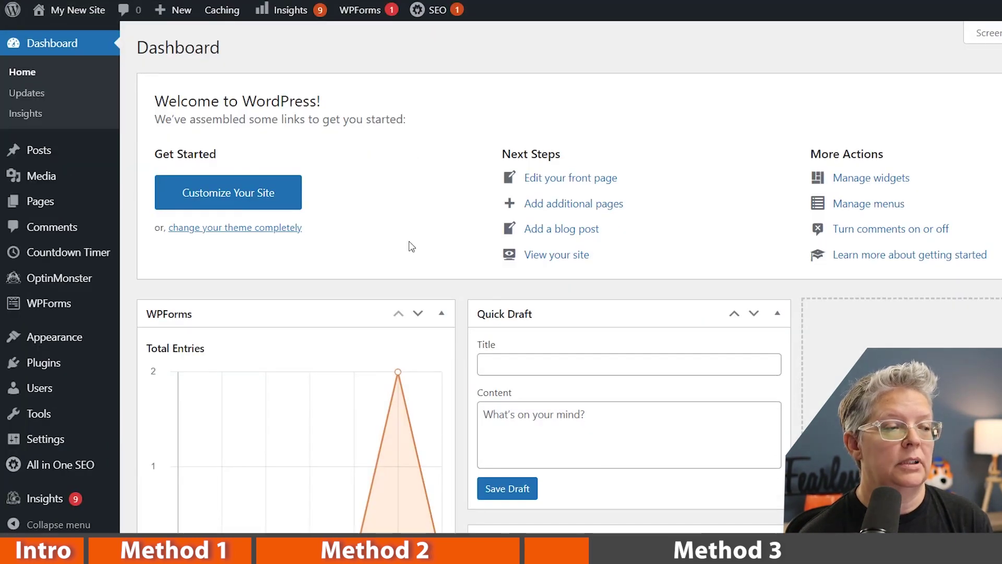
{"action": "mouse_move", "coordinate": [43, 362]}
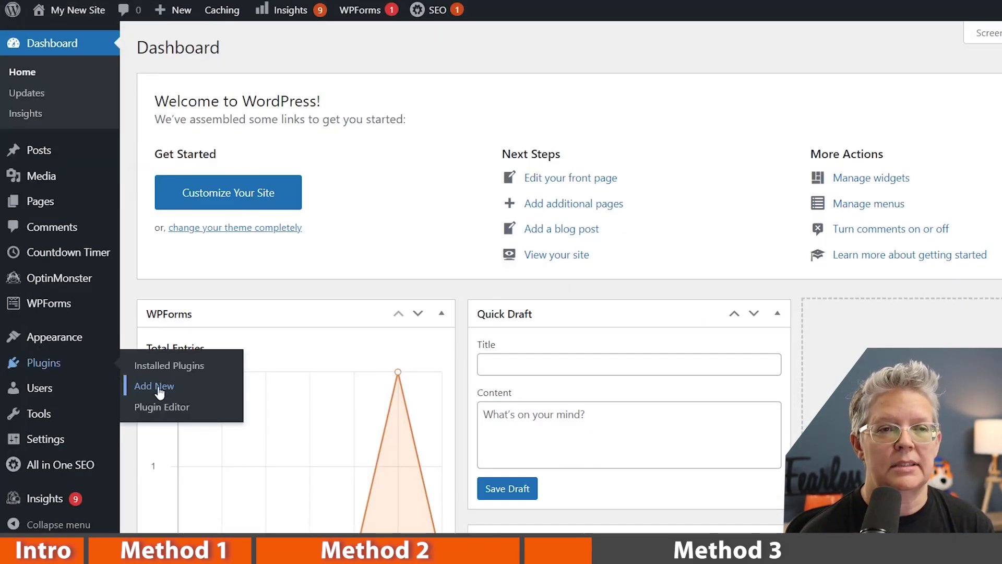
Upload the SeedProd zip as a new plugin, install it and activate it.
{"action": "left_click", "coordinate": [159, 386]}
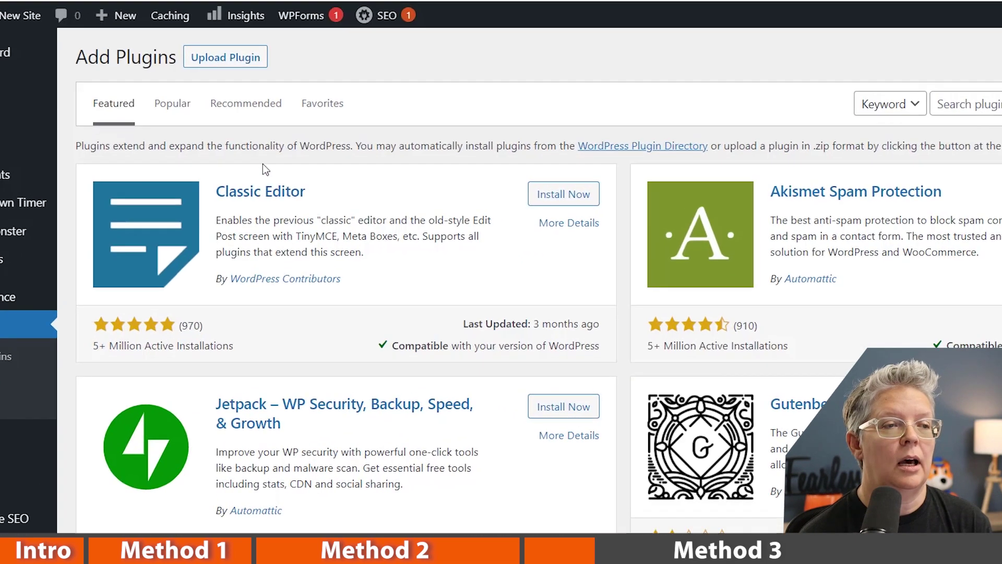
{"action": "left_click", "coordinate": [244, 57]}
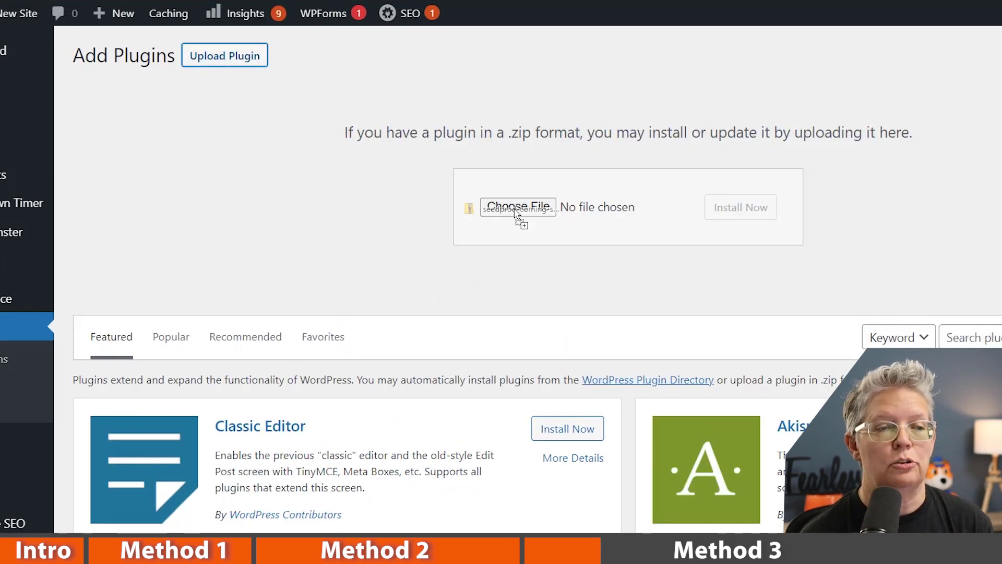
{"action": "left_click_drag", "start_coordinate": [227, 483], "coordinate": [515, 213]}
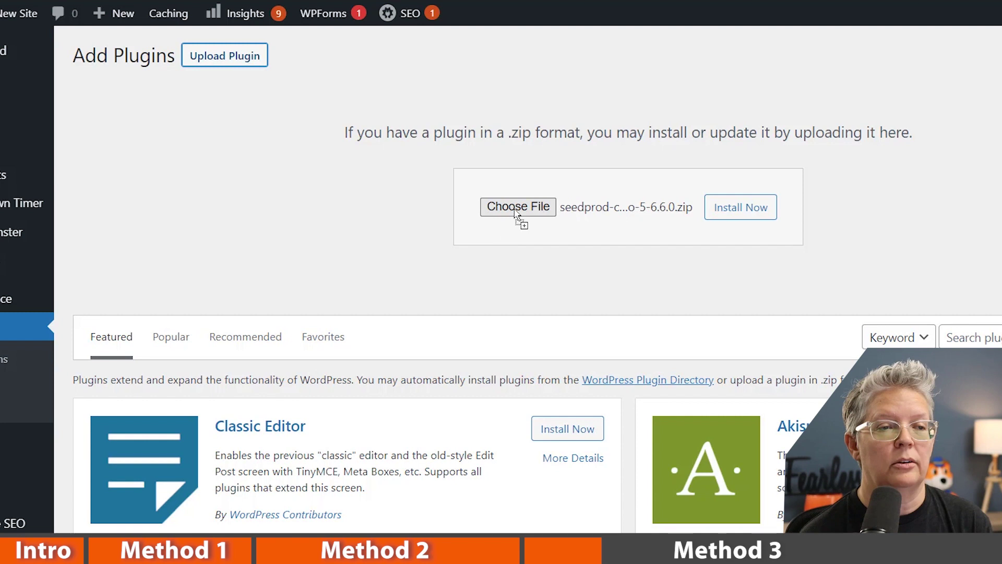
{"action": "left_click", "coordinate": [753, 210]}
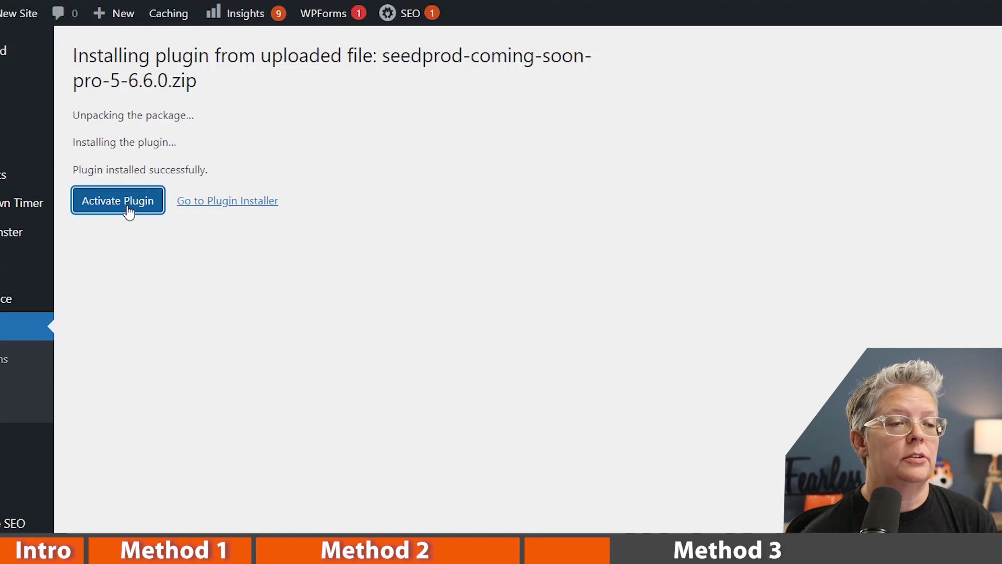
{"action": "left_click", "coordinate": [129, 212]}
Paste the SeedProd license key and verify it.
{"action": "right_click", "coordinate": [394, 287]}
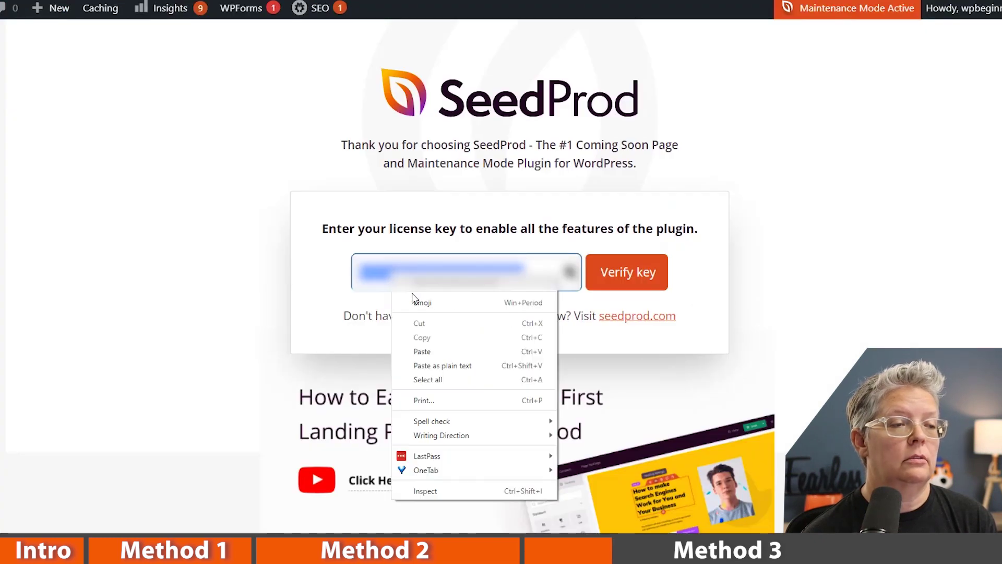
{"action": "left_click", "coordinate": [430, 351]}
{"action": "left_click", "coordinate": [632, 281]}
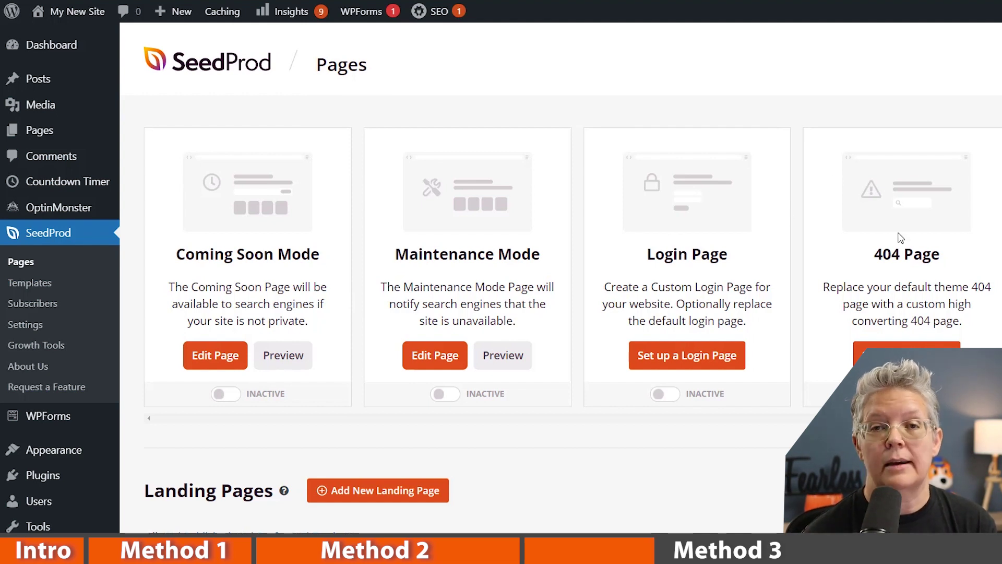
{"action": "scroll", "coordinate": [900, 237], "scroll_direction": "down", "scroll_amount": 3}
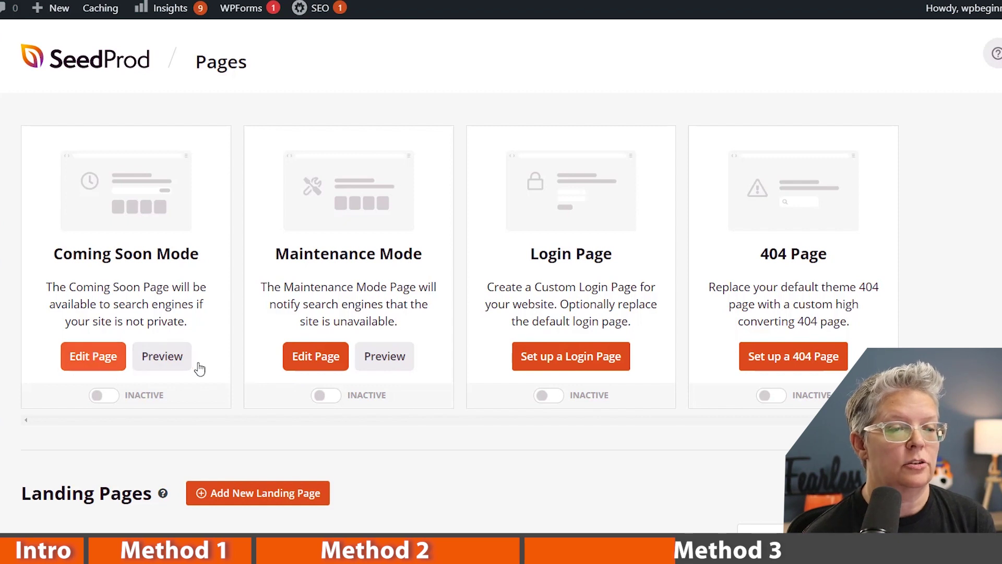
Open the coming soon page's template gallery and choose the 'We are Coming Soon' template.
{"action": "left_click", "coordinate": [77, 359]}
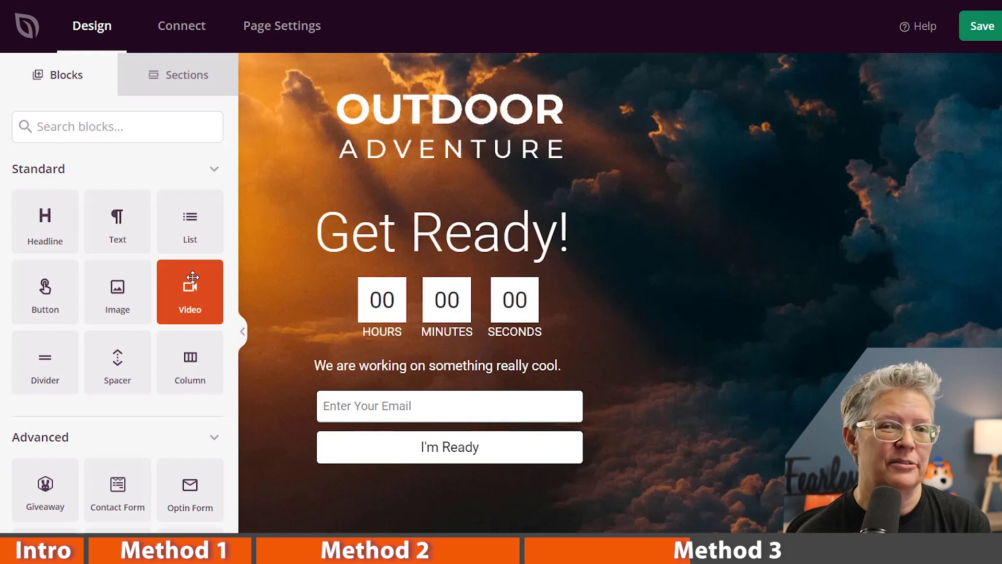
{"action": "left_click", "coordinate": [283, 27]}
{"action": "scroll", "coordinate": [334, 73], "scroll_direction": "down", "scroll_amount": 1}
{"action": "scroll", "coordinate": [334, 73], "scroll_direction": "down", "scroll_amount": 2}
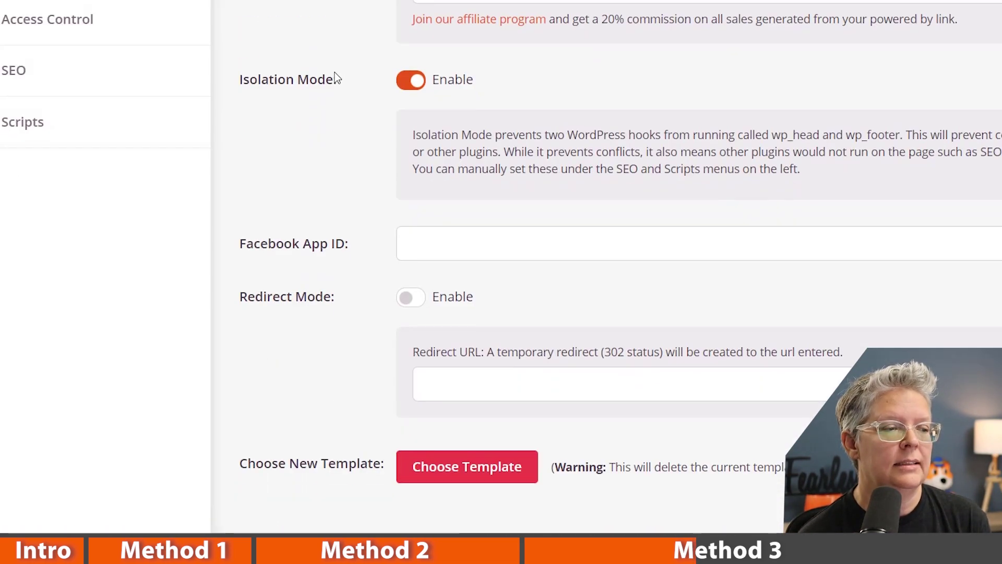
{"action": "left_click", "coordinate": [462, 475]}
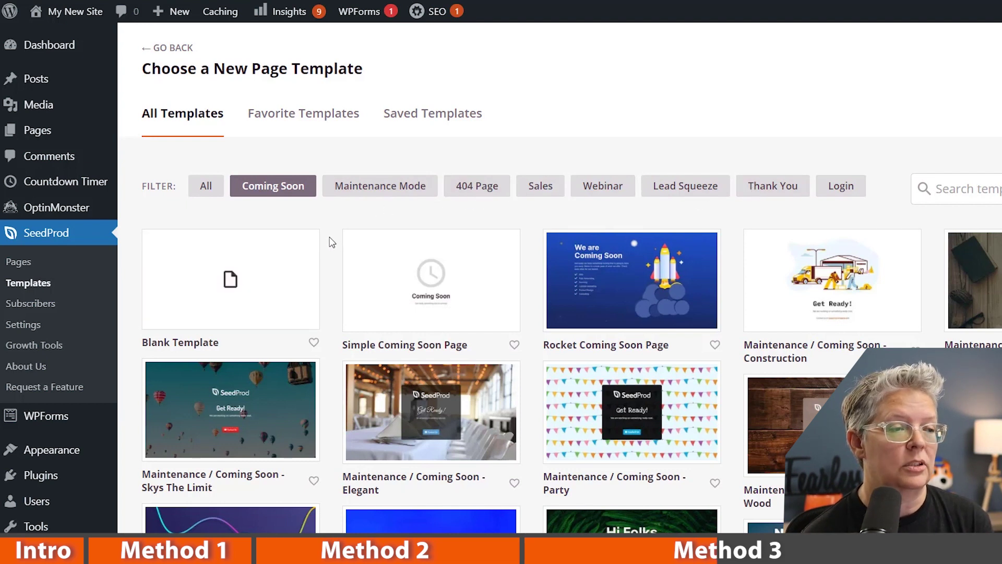
{"action": "scroll", "coordinate": [331, 239], "scroll_direction": "down", "scroll_amount": 3}
{"action": "scroll", "coordinate": [331, 239], "scroll_direction": "down", "scroll_amount": 1}
{"action": "scroll", "coordinate": [331, 236], "scroll_direction": "down", "scroll_amount": 2}
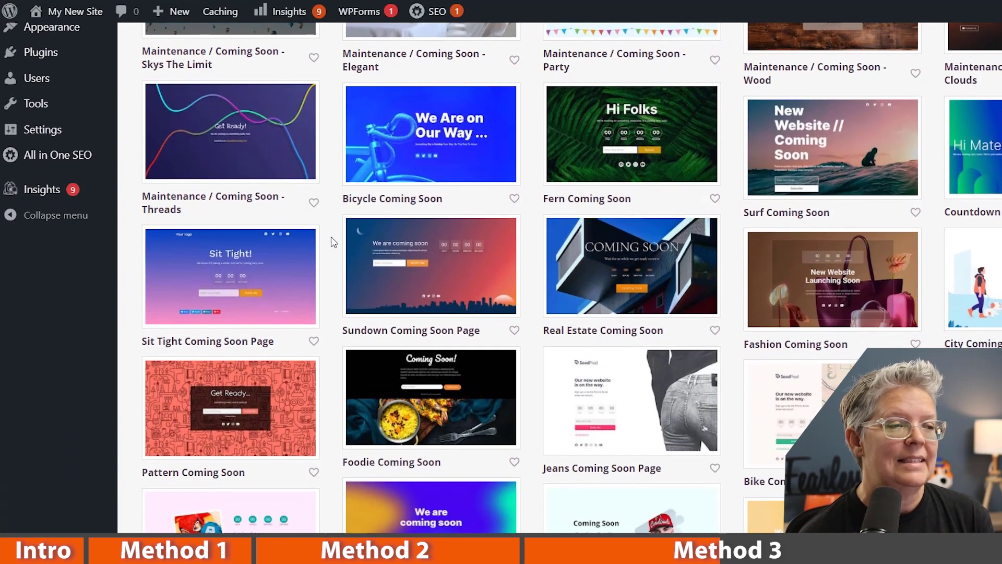
{"action": "mouse_move", "coordinate": [230, 276]}
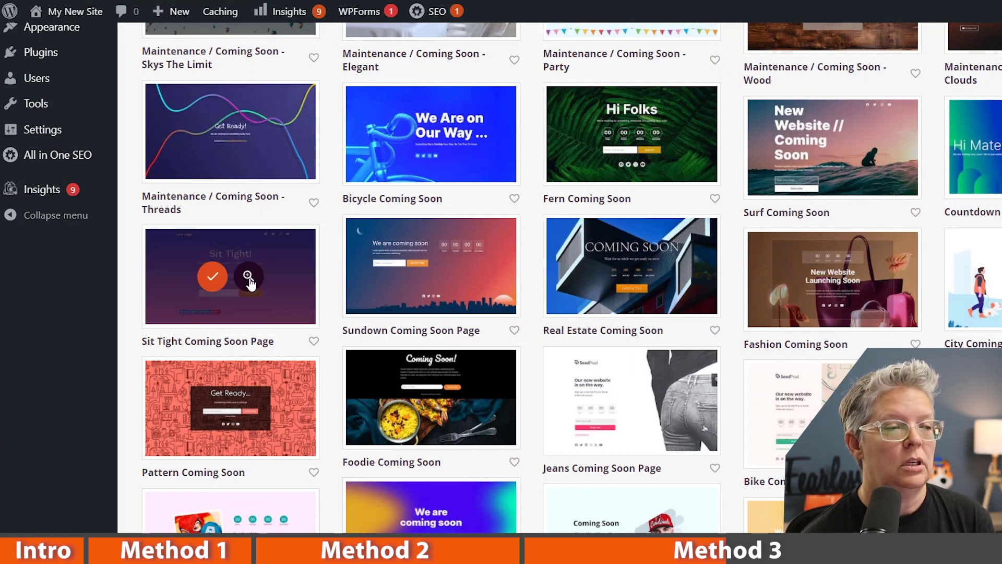
{"action": "left_click", "coordinate": [213, 277]}
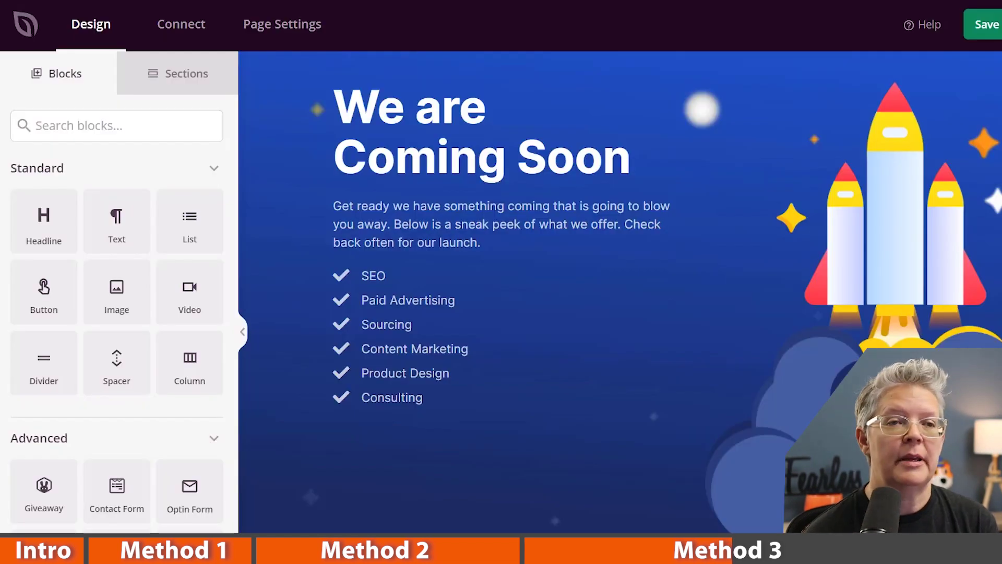
{"action": "mouse_move", "coordinate": [850, 306]}
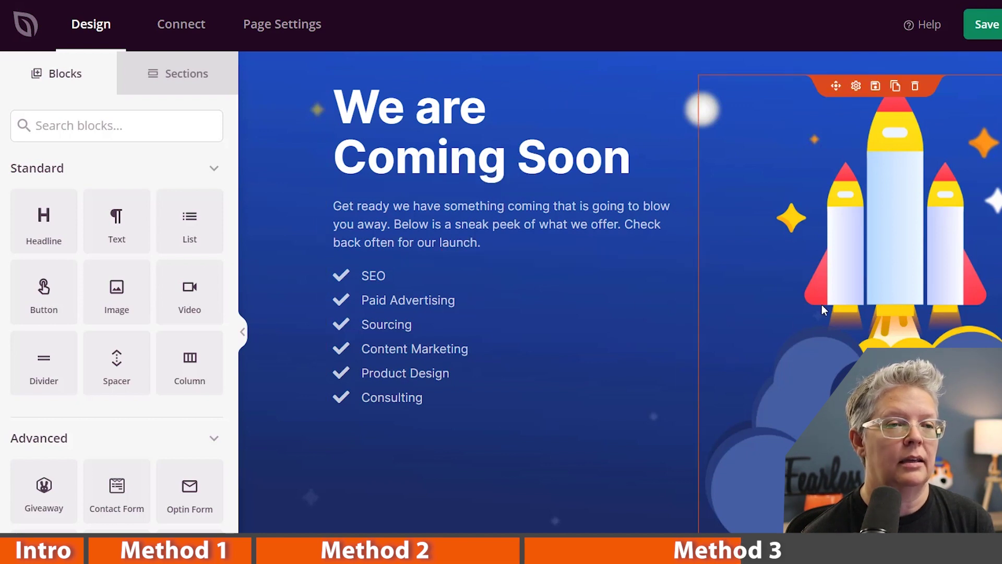
Replace the rocket illustration with the skier photo from the media library.
{"action": "left_click", "coordinate": [841, 343]}
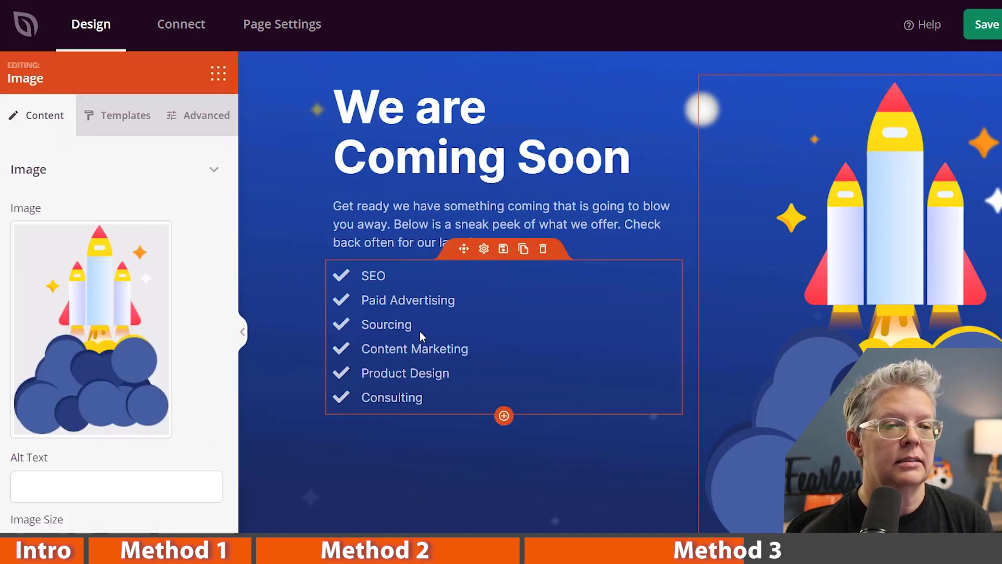
{"action": "mouse_move", "coordinate": [91, 329]}
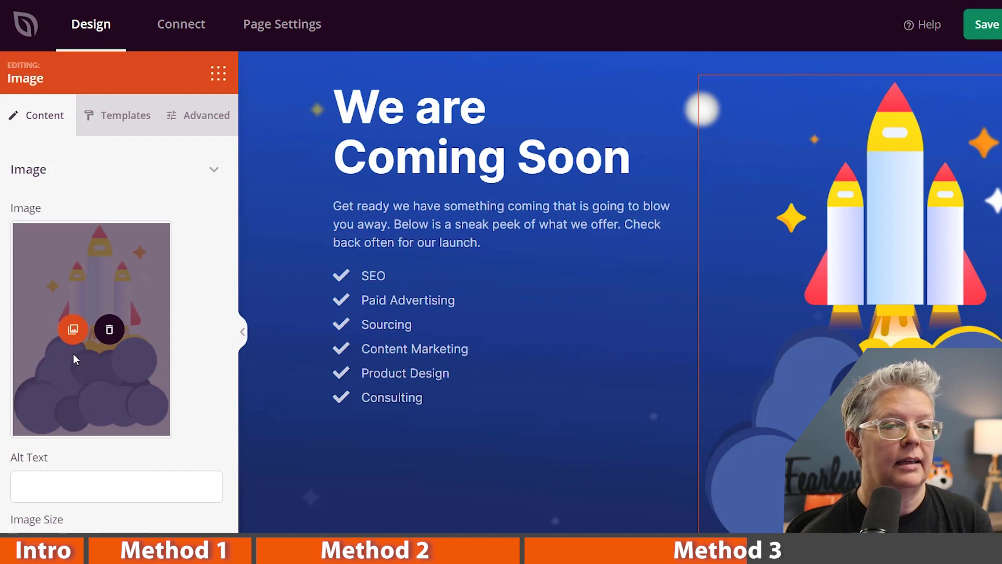
{"action": "left_click", "coordinate": [73, 330]}
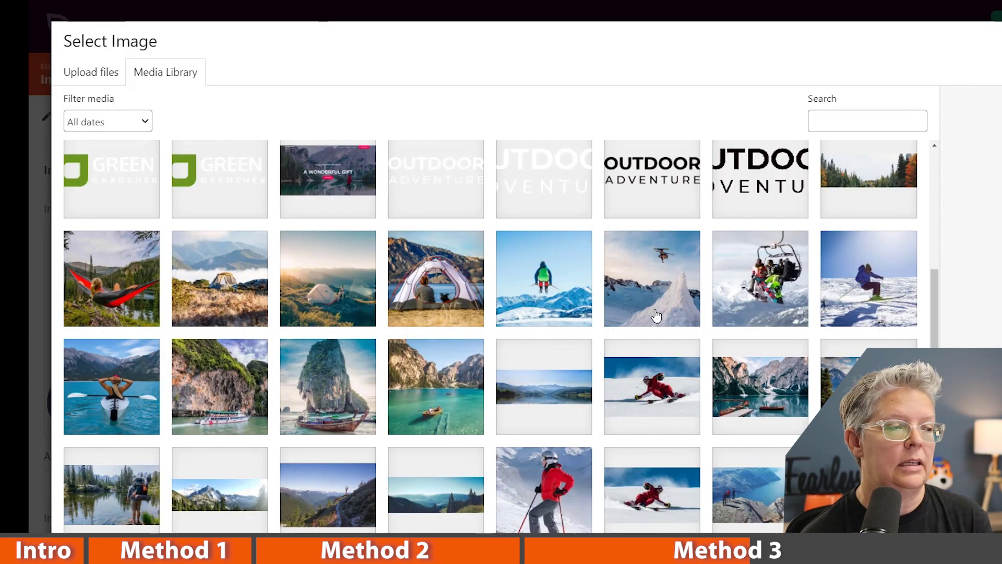
{"action": "left_click", "coordinate": [669, 313]}
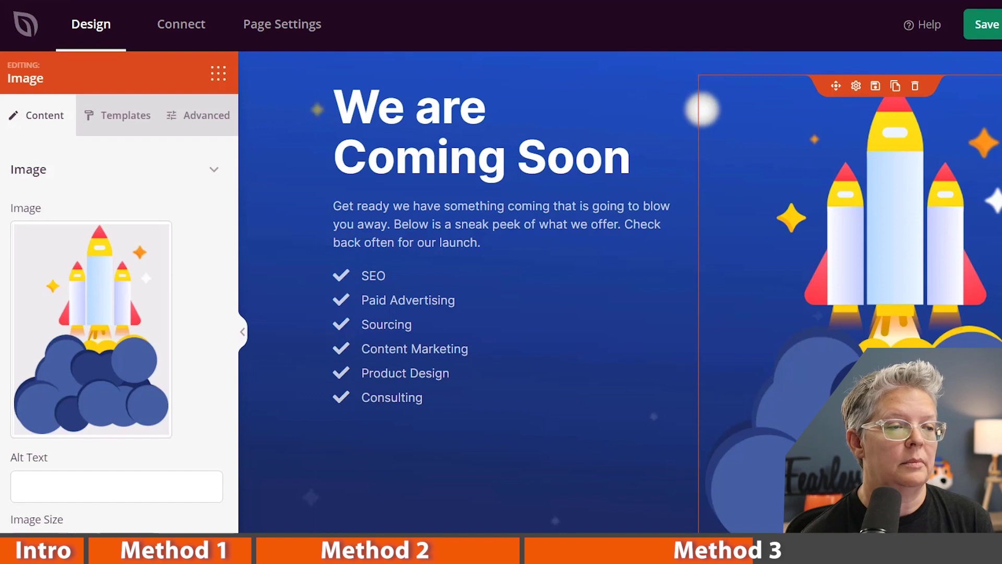
Duplicate the 'We are Coming Soon' headline, move the copy below the list, then delete it.
{"action": "left_click", "coordinate": [486, 173]}
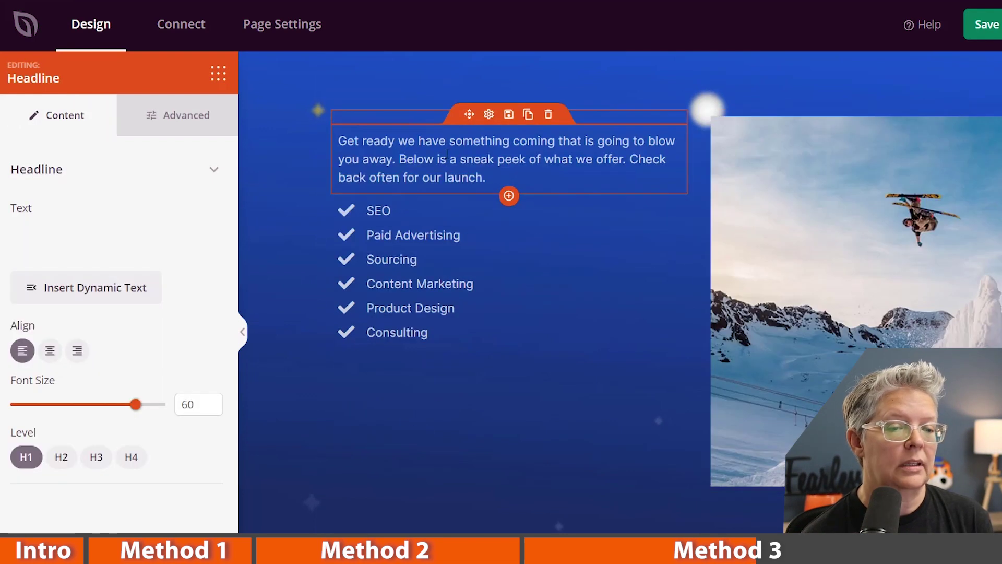
{"action": "left_click", "coordinate": [509, 368]}
{"action": "left_click", "coordinate": [528, 122]}
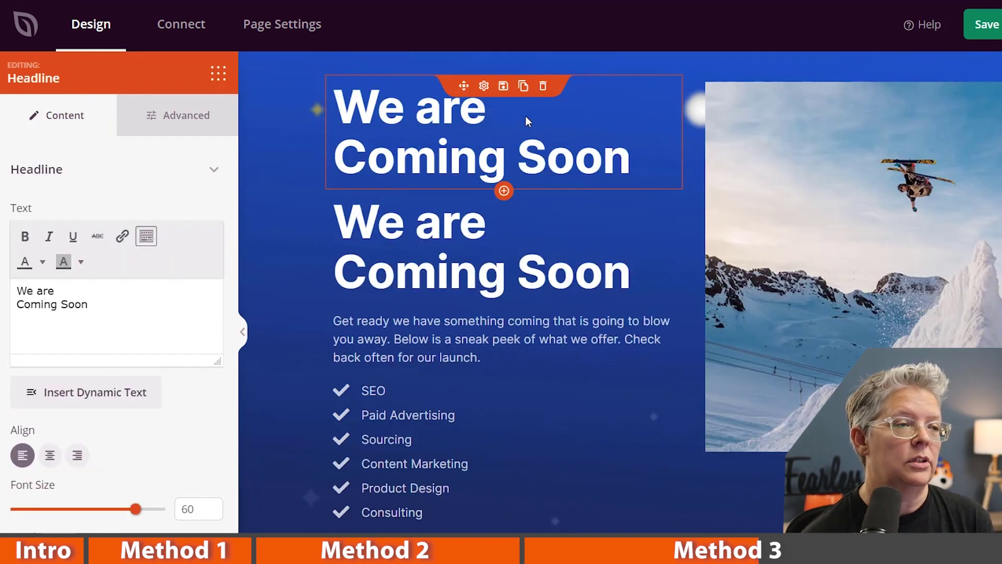
{"action": "left_click_drag", "start_coordinate": [463, 86], "coordinate": [455, 414]}
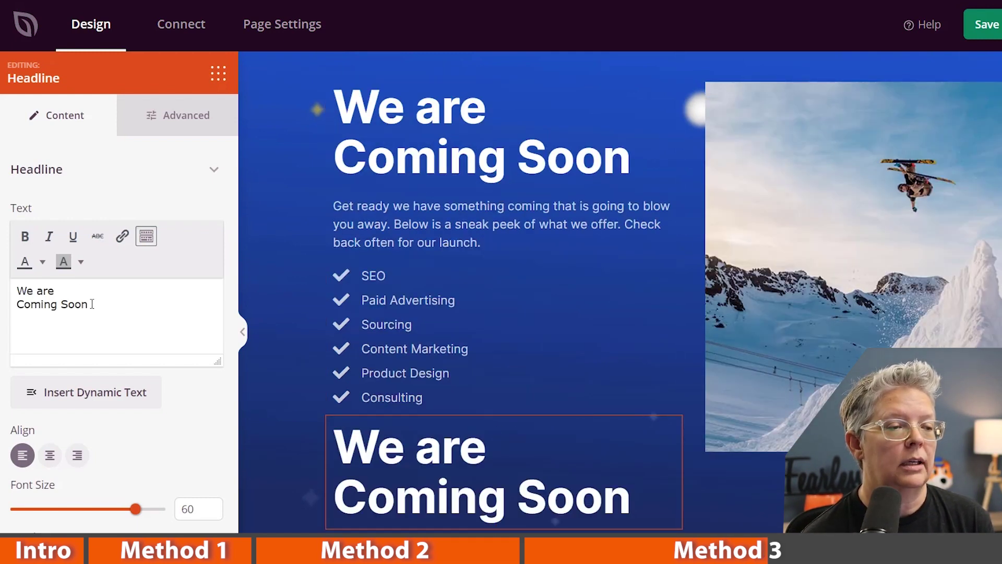
{"action": "left_click_drag", "start_coordinate": [91, 305], "coordinate": [16, 290]}
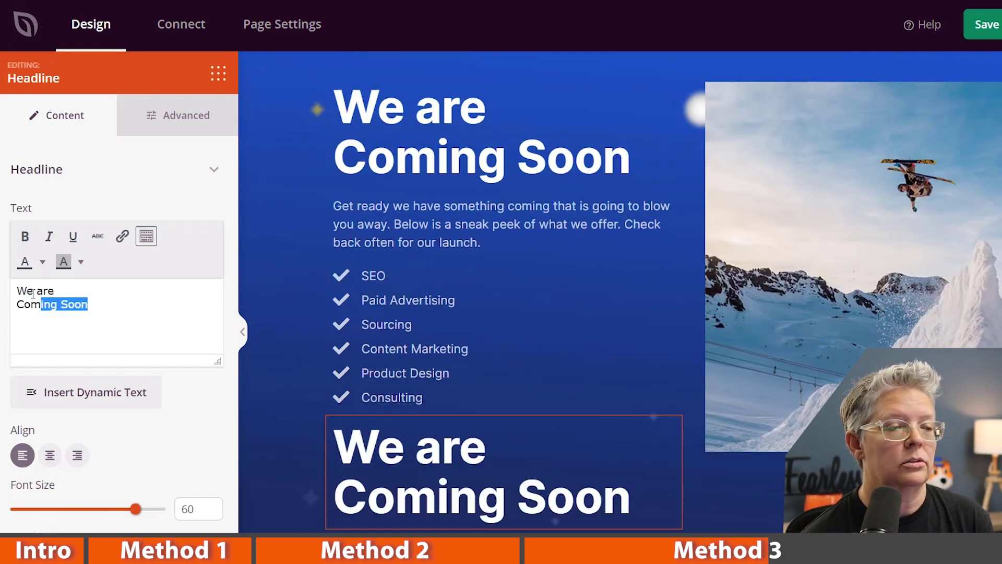
{"action": "left_click", "coordinate": [544, 403]}
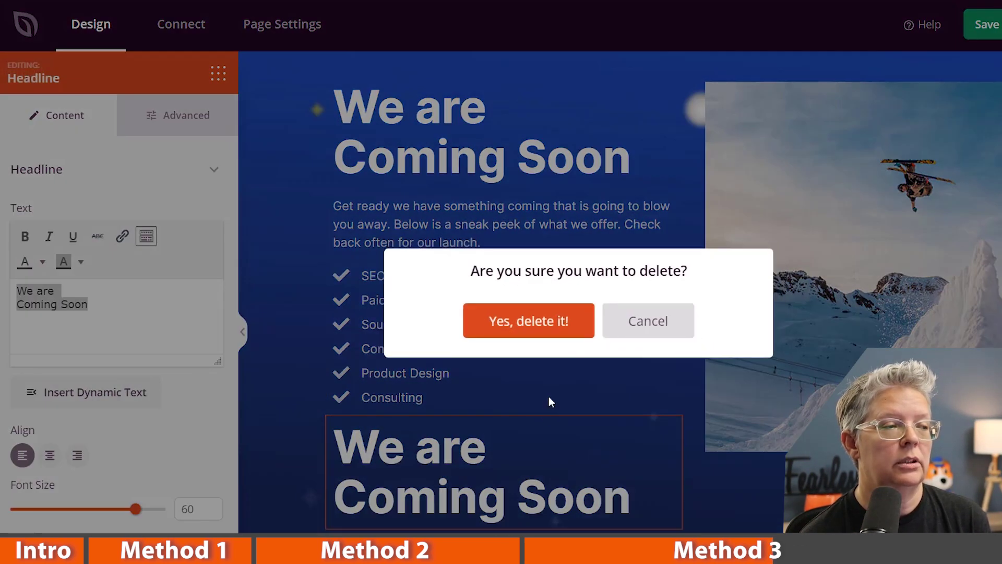
{"action": "left_click", "coordinate": [550, 330]}
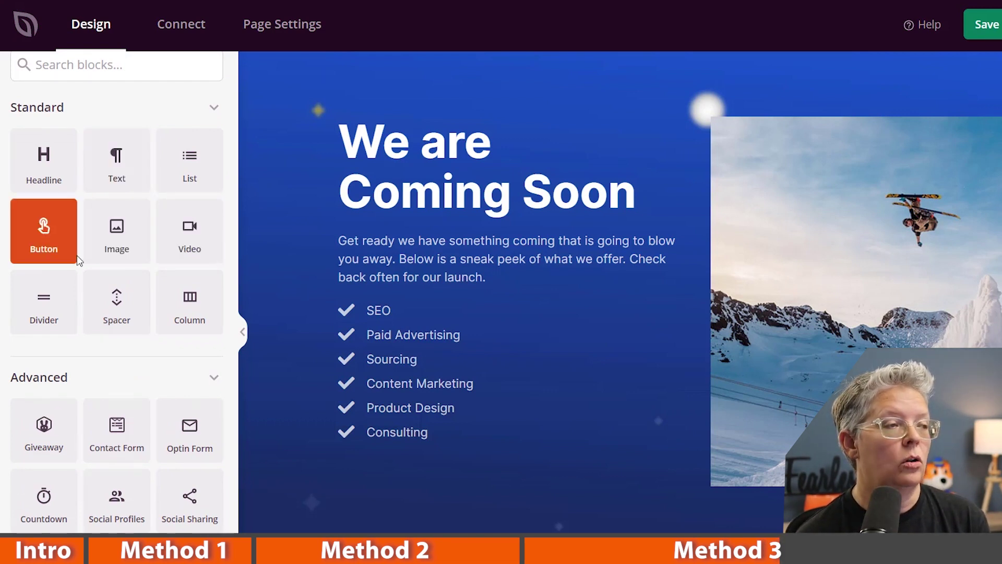
{"action": "scroll", "coordinate": [118, 252], "scroll_direction": "down", "scroll_amount": 2}
{"action": "scroll", "coordinate": [120, 258], "scroll_direction": "down", "scroll_amount": 2}
{"action": "scroll", "coordinate": [121, 263], "scroll_direction": "down", "scroll_amount": 1}
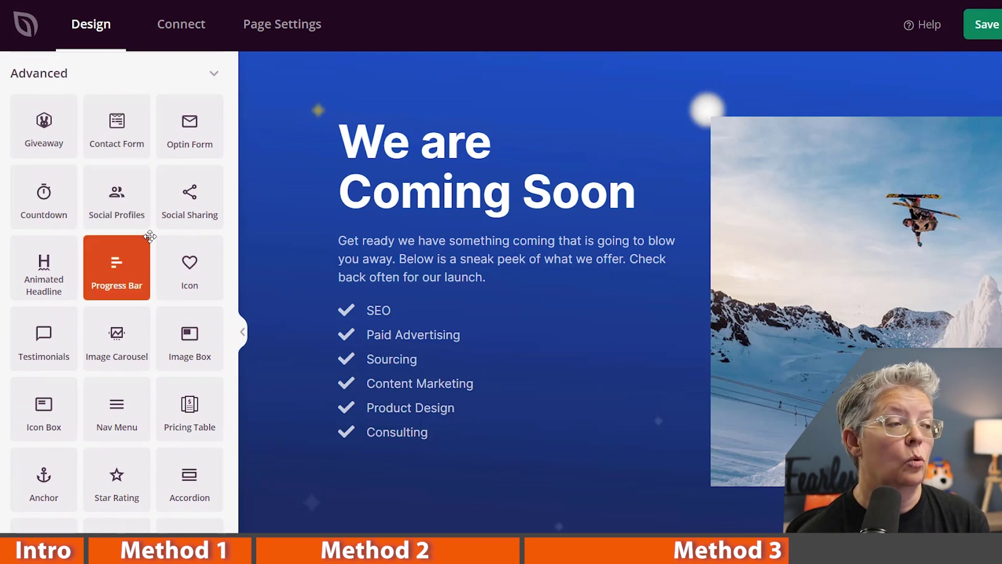
{"action": "scroll", "coordinate": [152, 244], "scroll_direction": "down", "scroll_amount": 2}
{"action": "scroll", "coordinate": [153, 245], "scroll_direction": "down", "scroll_amount": 3}
{"action": "scroll", "coordinate": [153, 245], "scroll_direction": "down", "scroll_amount": 4}
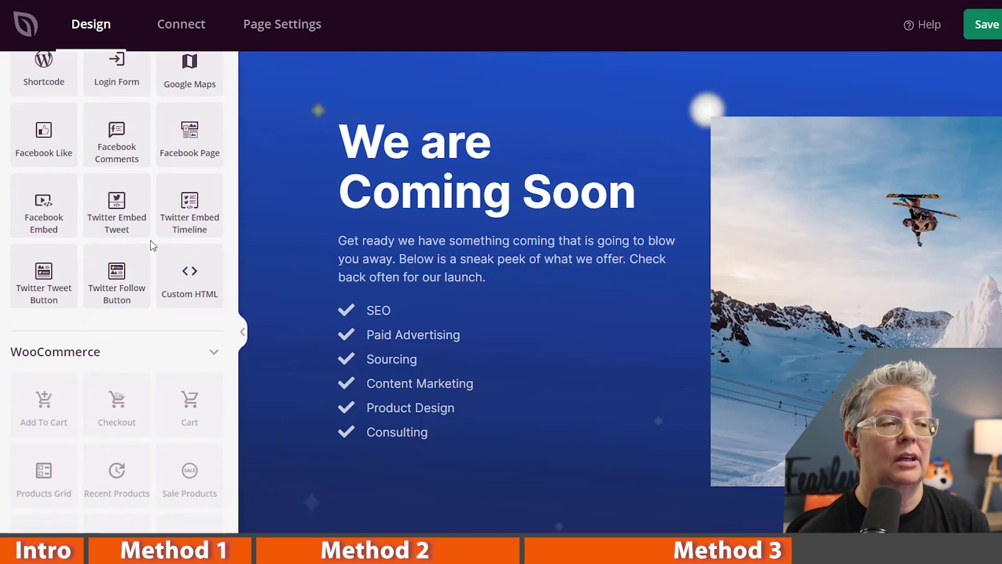
{"action": "scroll", "coordinate": [153, 245], "scroll_direction": "down", "scroll_amount": 1}
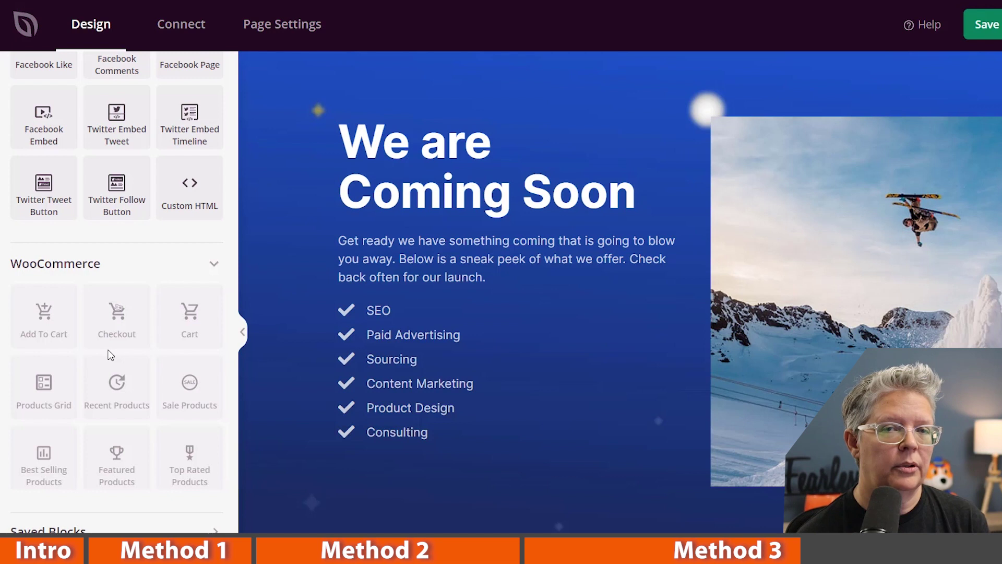
{"action": "scroll", "coordinate": [111, 366], "scroll_direction": "up", "scroll_amount": 3}
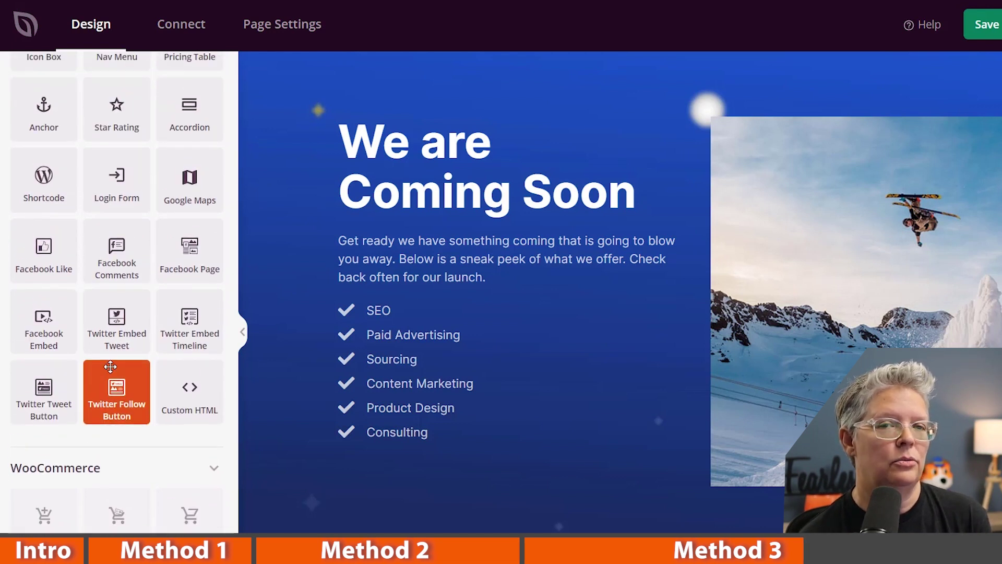
{"action": "scroll", "coordinate": [111, 367], "scroll_direction": "up", "scroll_amount": 2}
{"action": "scroll", "coordinate": [111, 366], "scroll_direction": "up", "scroll_amount": 2}
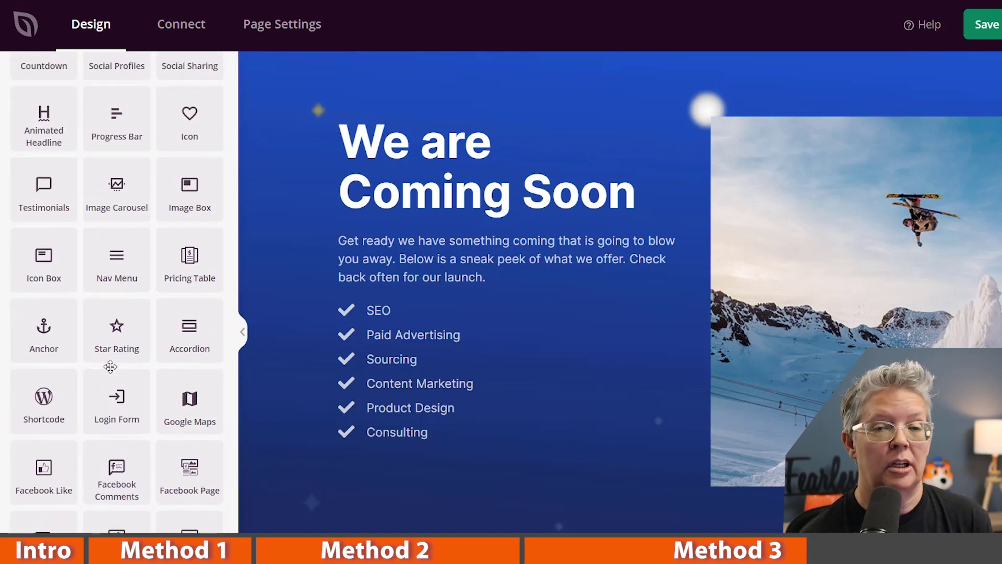
{"action": "scroll", "coordinate": [110, 366], "scroll_direction": "up", "scroll_amount": 1}
{"action": "scroll", "coordinate": [117, 352], "scroll_direction": "up", "scroll_amount": 1}
{"action": "scroll", "coordinate": [143, 322], "scroll_direction": "up", "scroll_amount": 2}
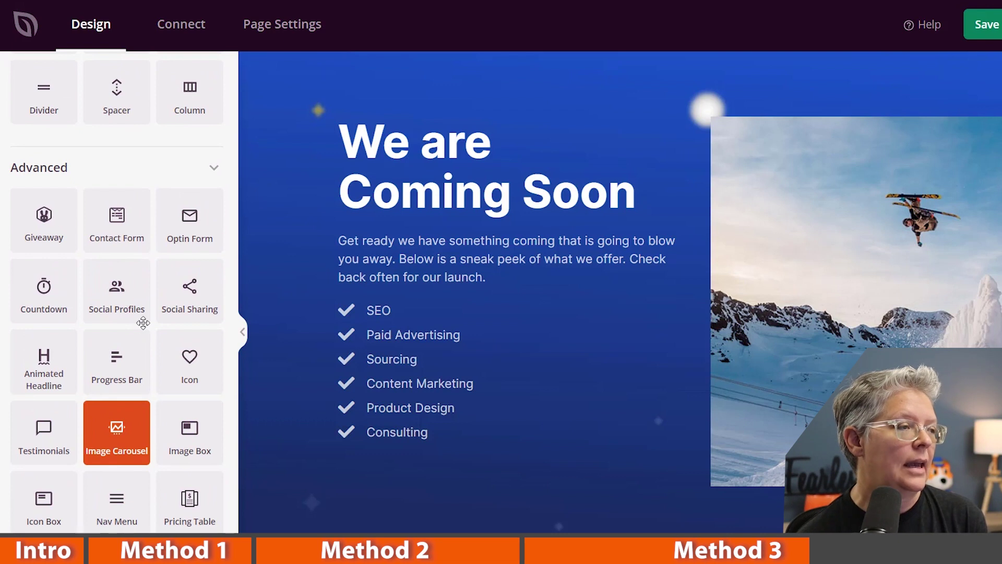
{"action": "scroll", "coordinate": [103, 287], "scroll_direction": "up", "scroll_amount": 1}
{"action": "mouse_move", "coordinate": [44, 317]}
{"action": "left_mouse_down"}
{"action": "mouse_move", "coordinate": [430, 332]}
{"action": "mouse_move", "coordinate": [442, 264]}
{"action": "left_mouse_up"}
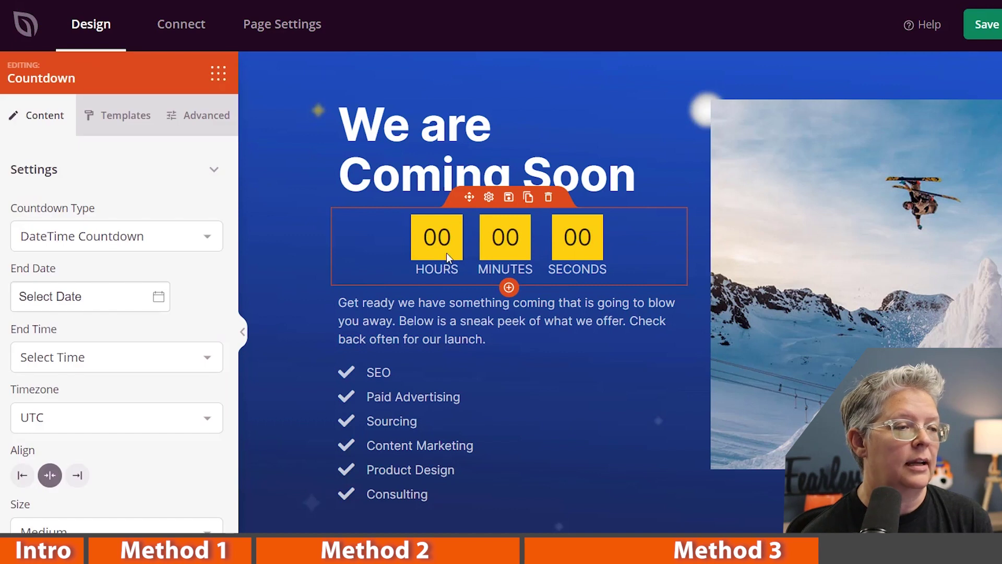
Set the DateTime countdown to end 22 July 2021 at 8:00 A.M. UTC.
{"action": "left_click", "coordinate": [149, 240]}
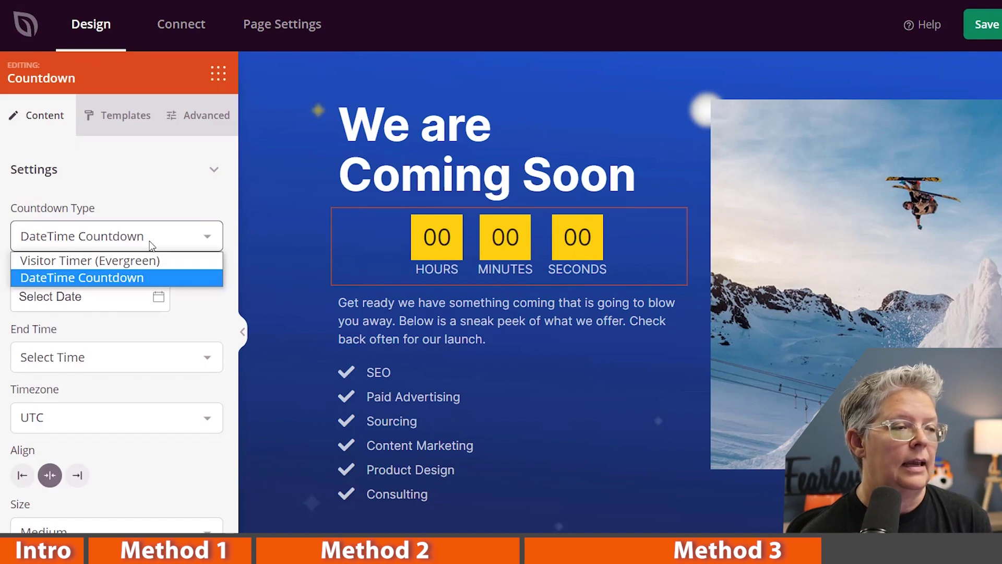
{"action": "left_click", "coordinate": [93, 298]}
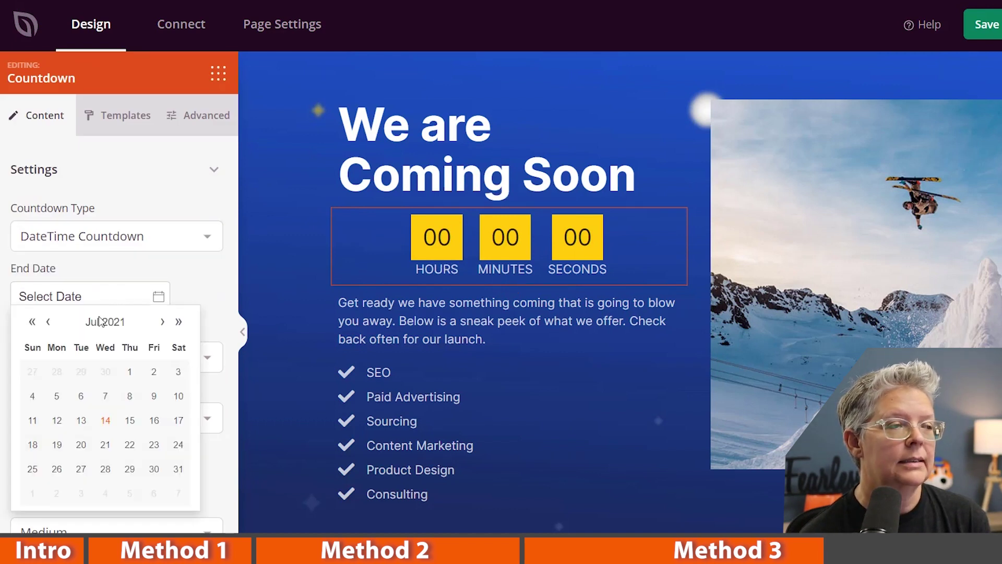
{"action": "left_click", "coordinate": [130, 448]}
{"action": "left_click", "coordinate": [121, 362]}
{"action": "scroll", "coordinate": [114, 225], "scroll_direction": "down", "scroll_amount": 5}
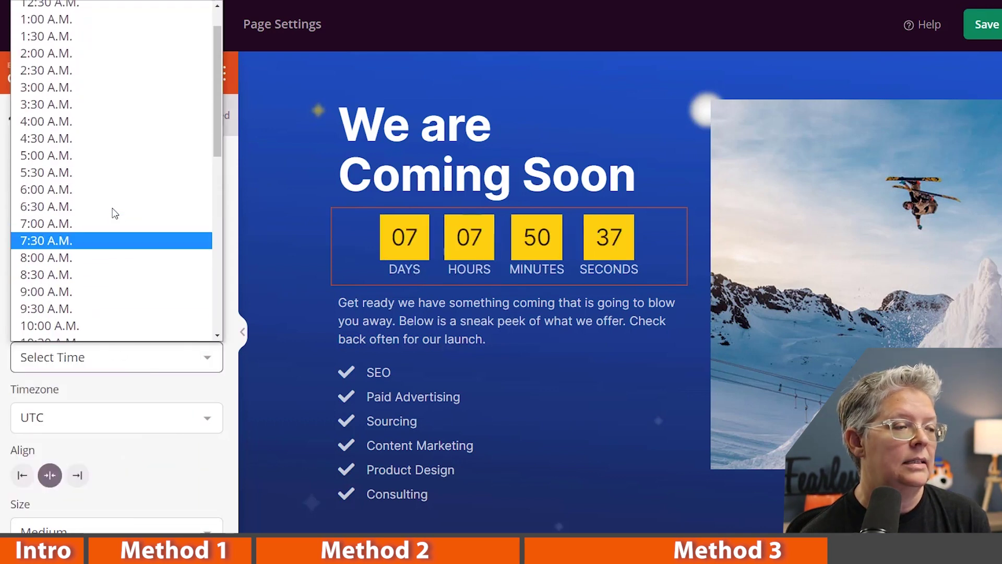
{"action": "left_click", "coordinate": [99, 280]}
{"action": "left_click", "coordinate": [103, 300]}
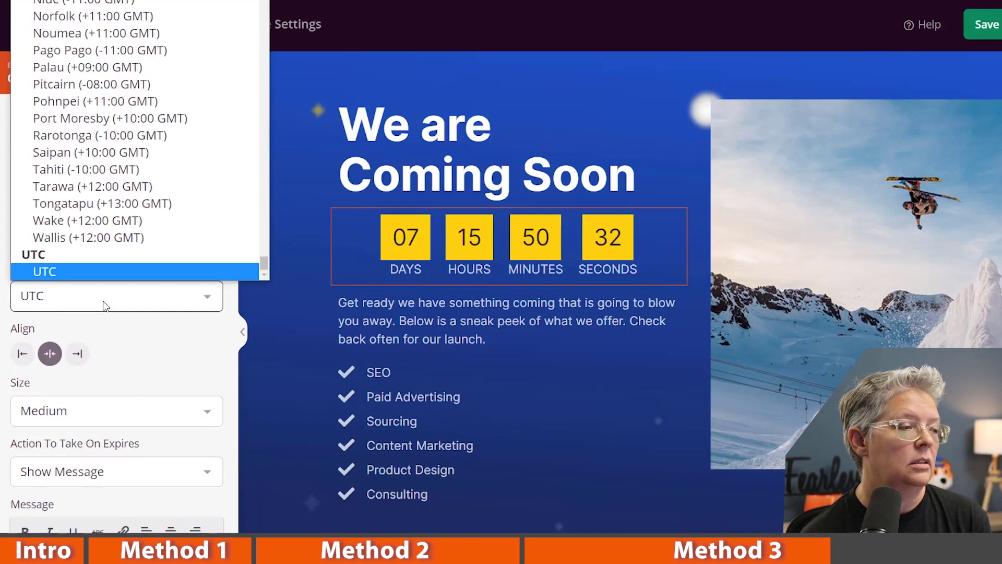
{"action": "left_click", "coordinate": [102, 300]}
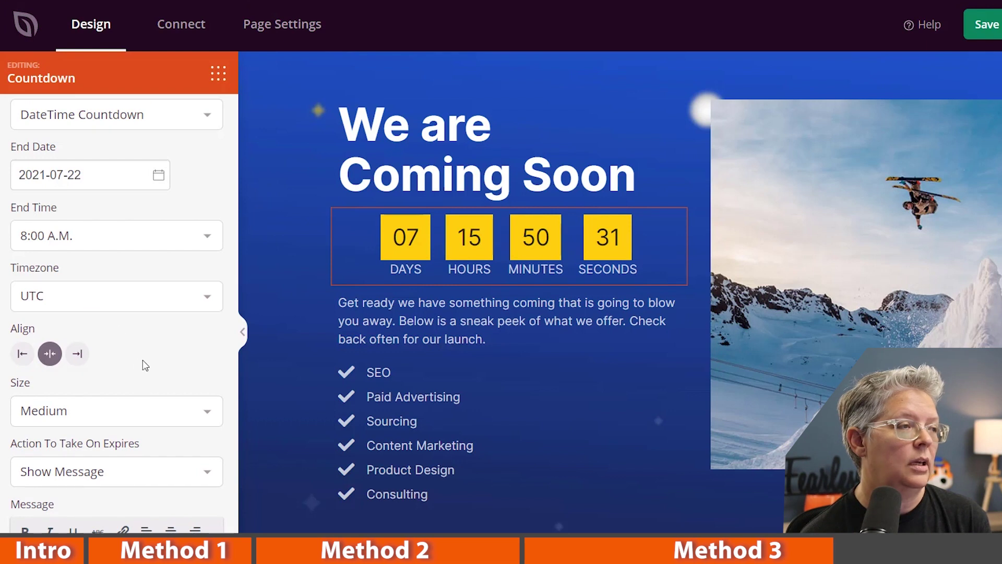
{"action": "scroll", "coordinate": [22, 482], "scroll_direction": "up", "scroll_amount": 2}
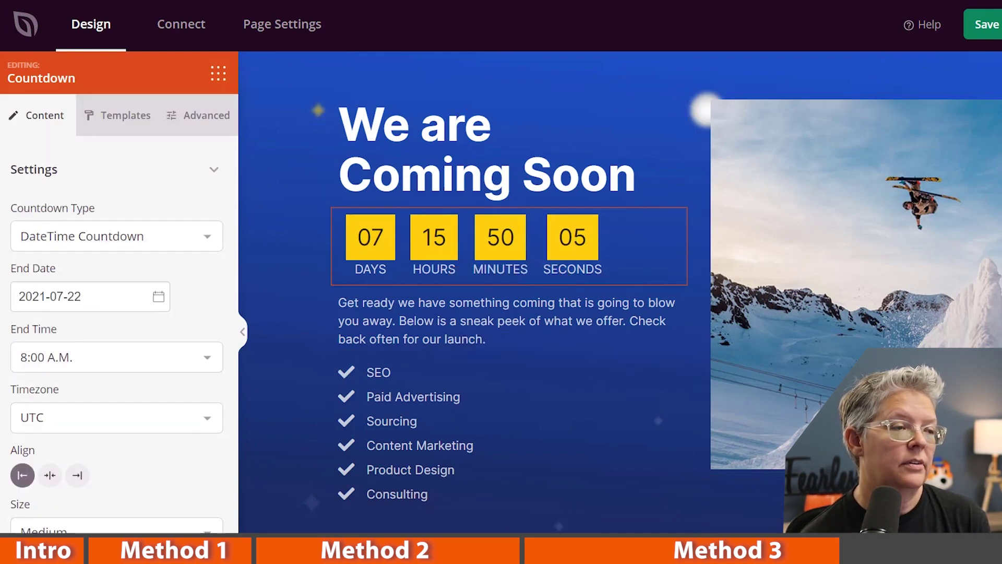
{"action": "left_click", "coordinate": [179, 31]}
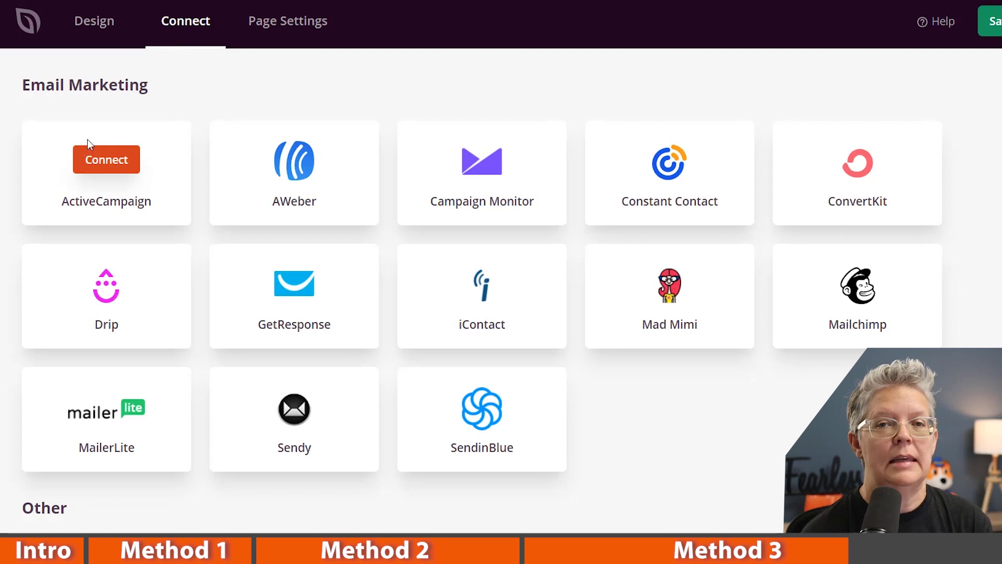
Title the page 'Birthday' in General settings, toggling the Powered by SeedProd link on and off.
{"action": "left_click", "coordinate": [669, 174]}
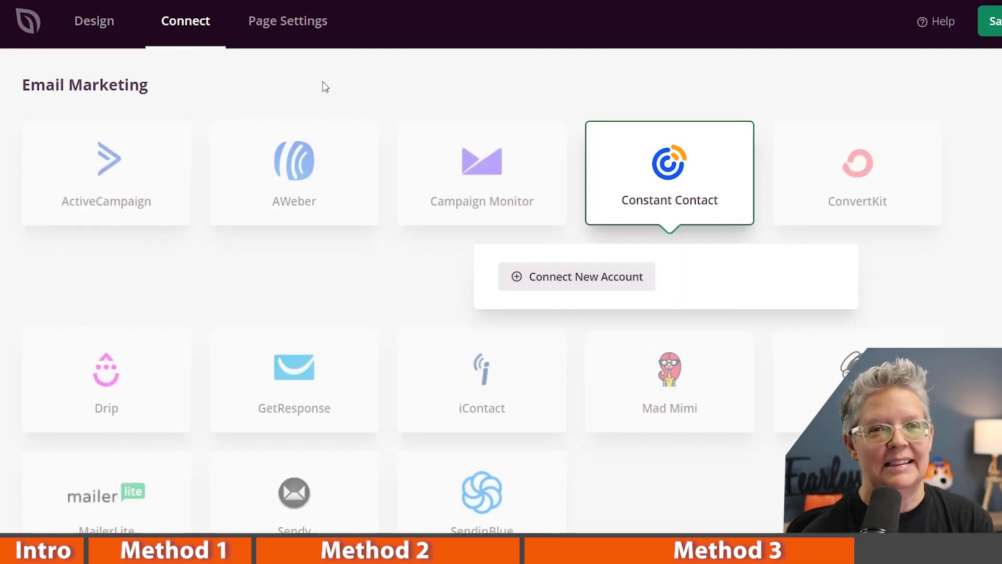
{"action": "left_click", "coordinate": [280, 22]}
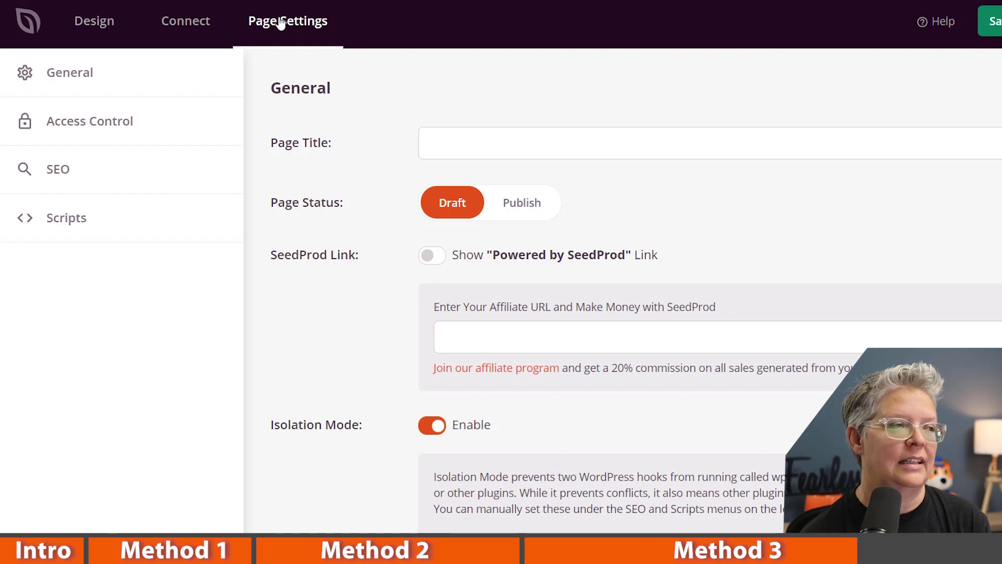
{"action": "scroll", "coordinate": [352, 368], "scroll_direction": "down", "scroll_amount": 3}
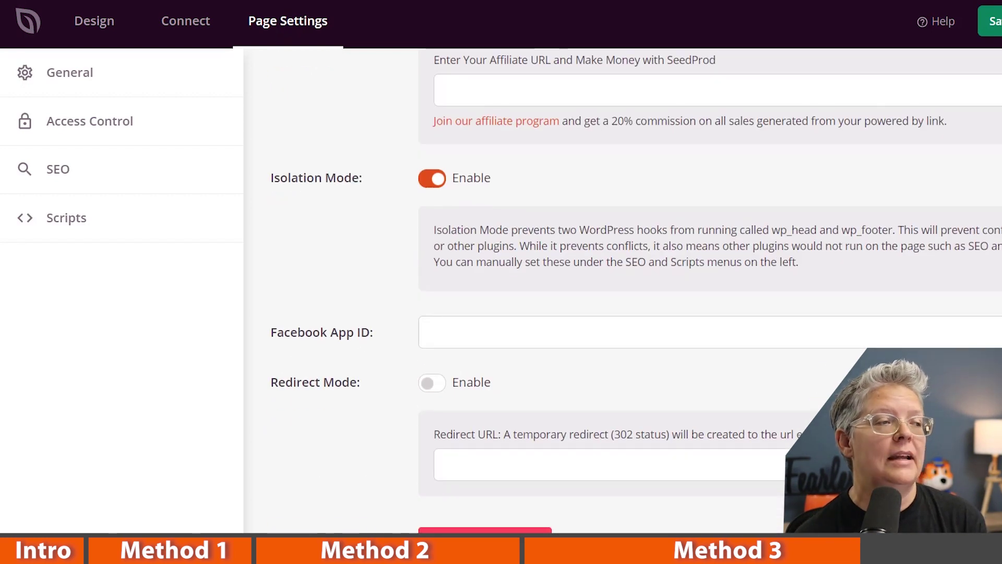
{"action": "scroll", "coordinate": [370, 482], "scroll_direction": "up", "scroll_amount": 3}
{"action": "left_click", "coordinate": [468, 142]}
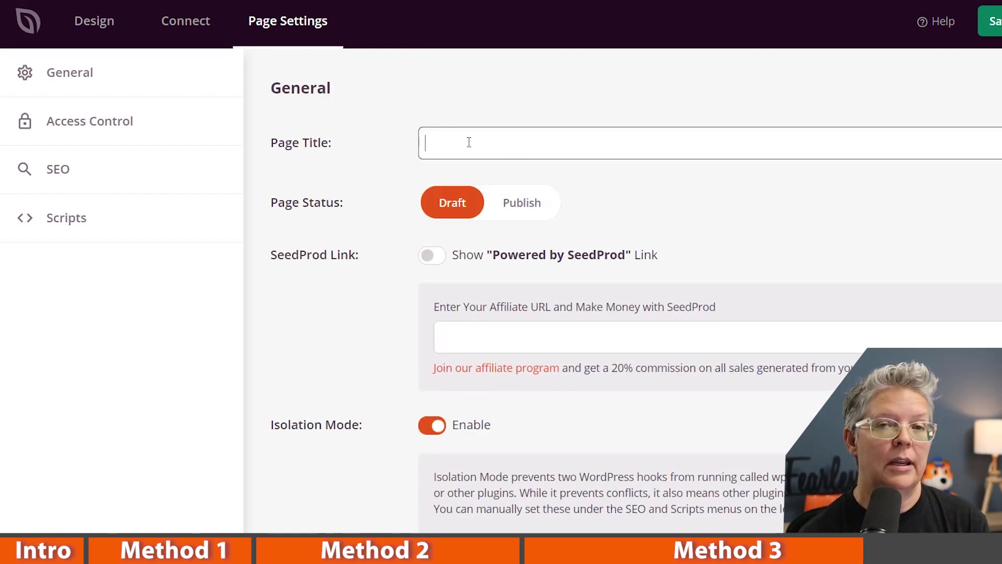
{"action": "type", "text": "Bi"}
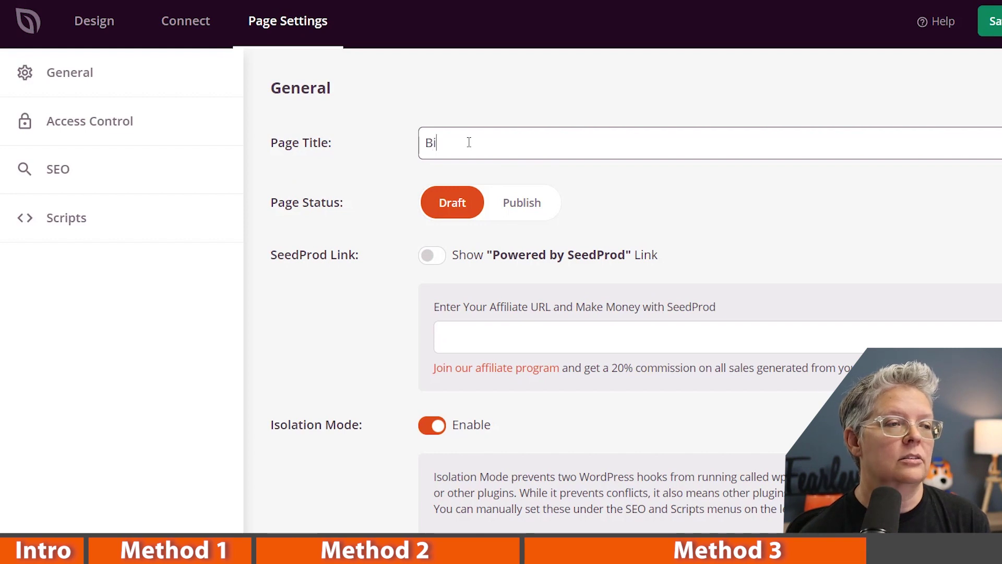
{"action": "type", "text": "rthday"}
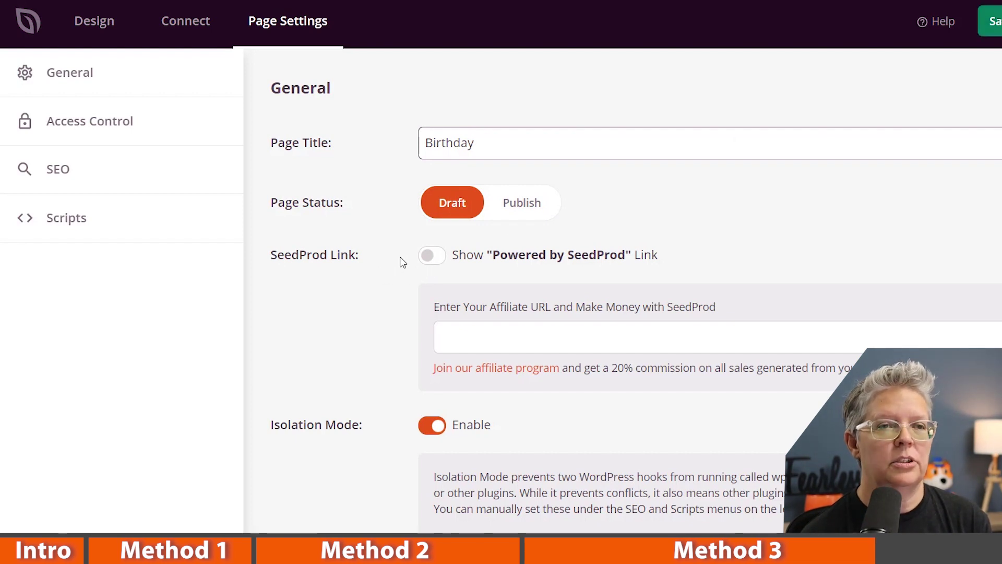
{"action": "left_click", "coordinate": [432, 256]}
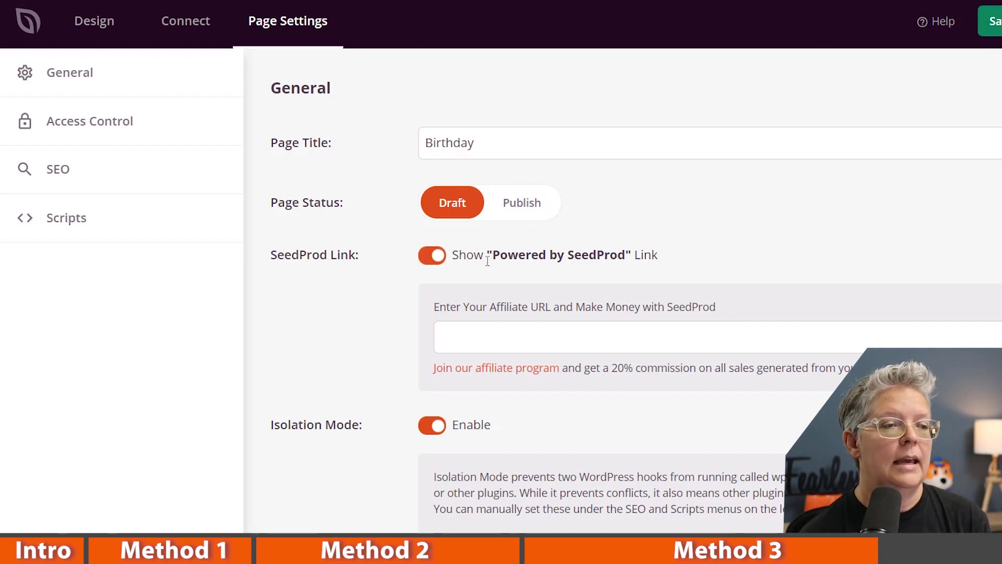
{"action": "left_click", "coordinate": [432, 256]}
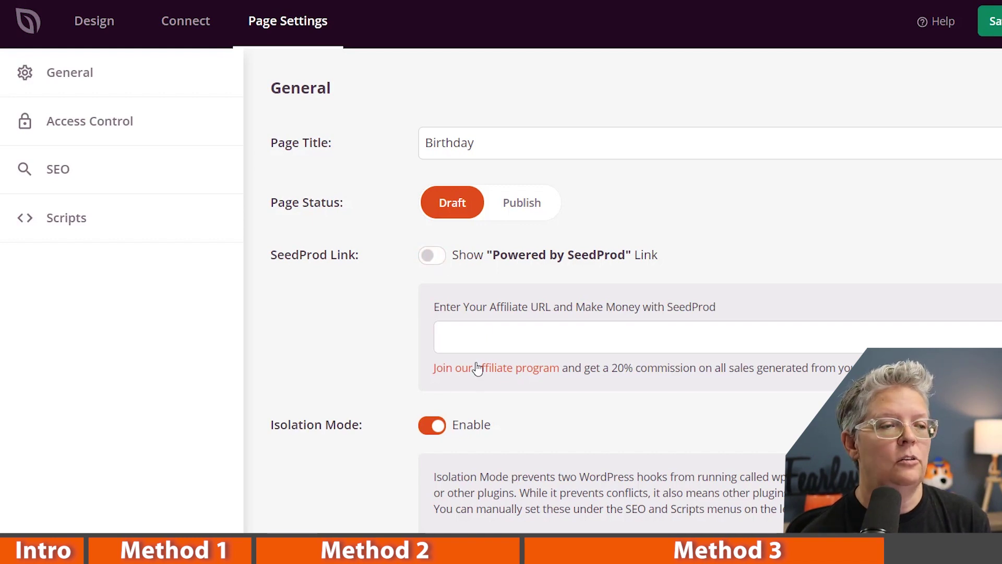
{"action": "scroll", "coordinate": [423, 357], "scroll_direction": "down", "scroll_amount": 3}
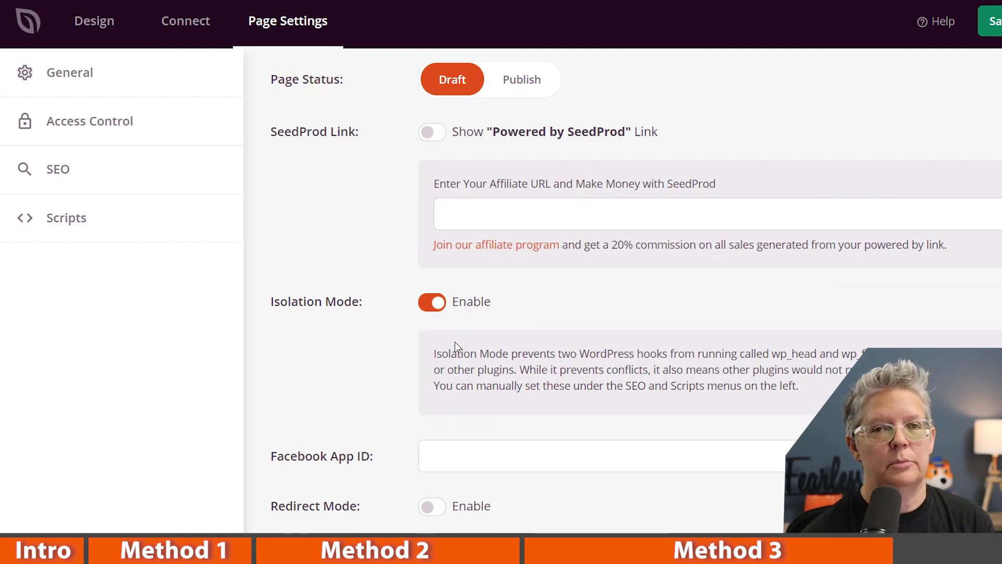
{"action": "scroll", "coordinate": [419, 372], "scroll_direction": "down", "scroll_amount": 2}
{"action": "scroll", "coordinate": [405, 371], "scroll_direction": "down", "scroll_amount": 1}
{"action": "scroll", "coordinate": [390, 373], "scroll_direction": "up", "scroll_amount": 1}
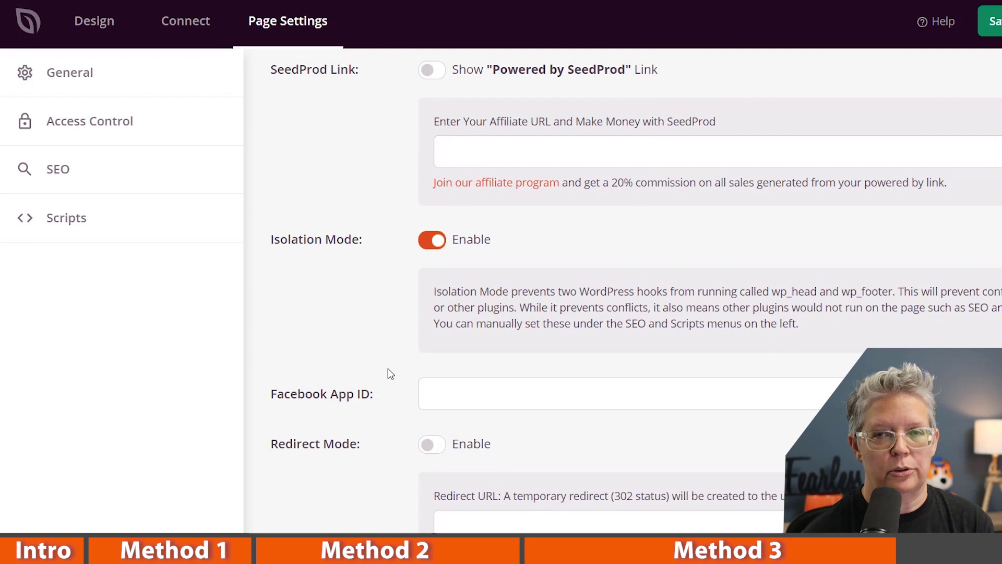
{"action": "scroll", "coordinate": [389, 373], "scroll_direction": "down", "scroll_amount": 1}
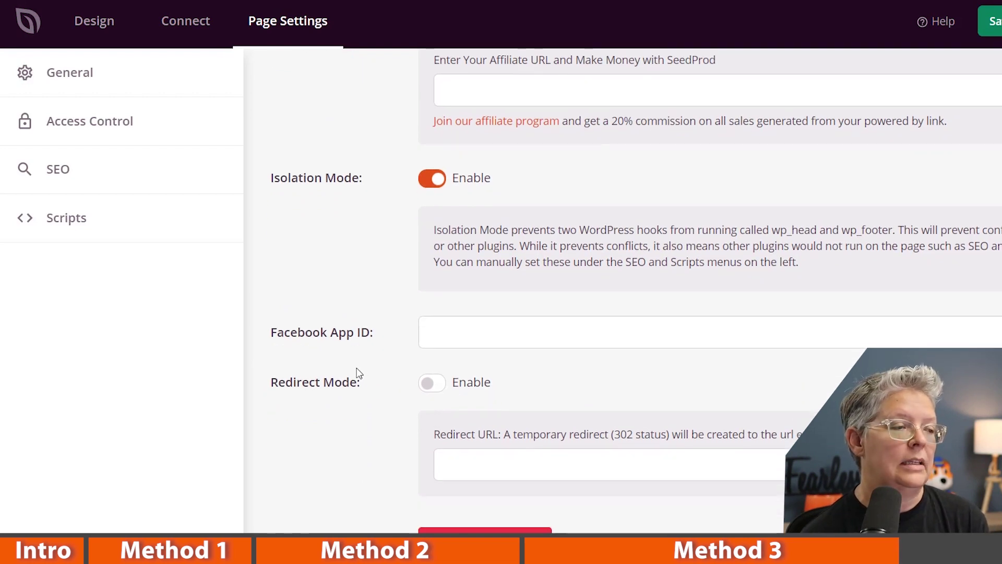
{"action": "left_click", "coordinate": [89, 120]}
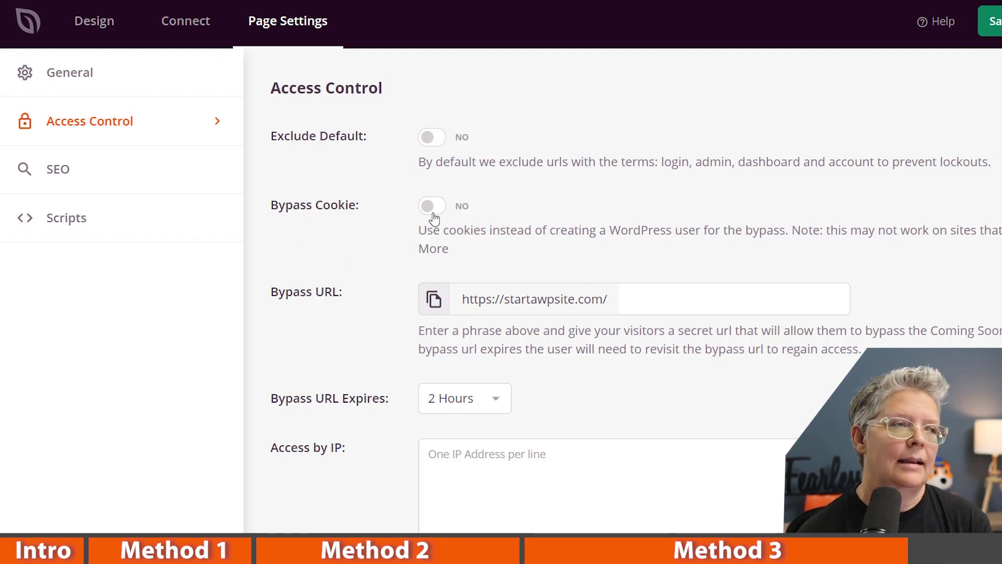
{"action": "scroll", "coordinate": [392, 286], "scroll_direction": "down", "scroll_amount": 2}
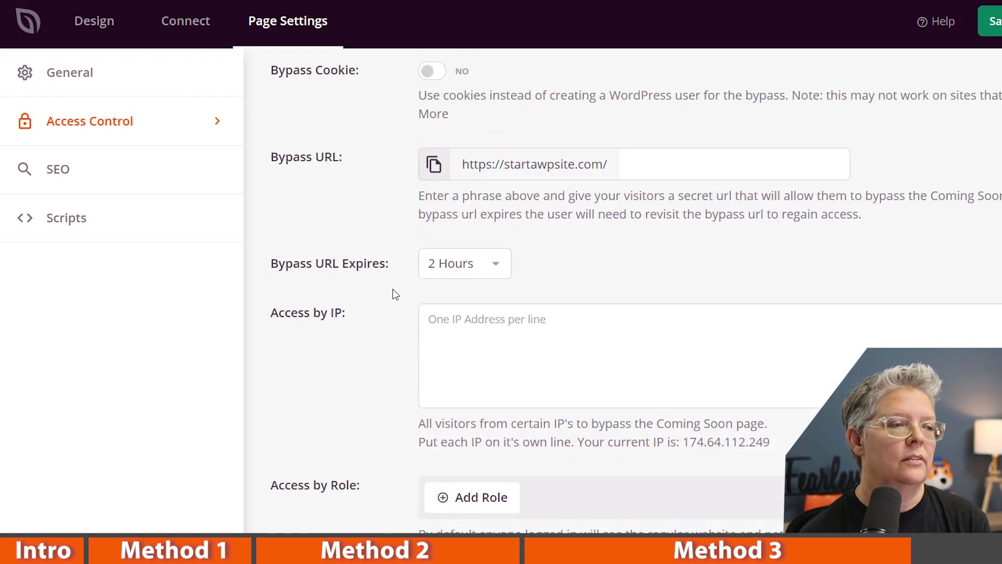
{"action": "scroll", "coordinate": [392, 289], "scroll_direction": "down", "scroll_amount": 2}
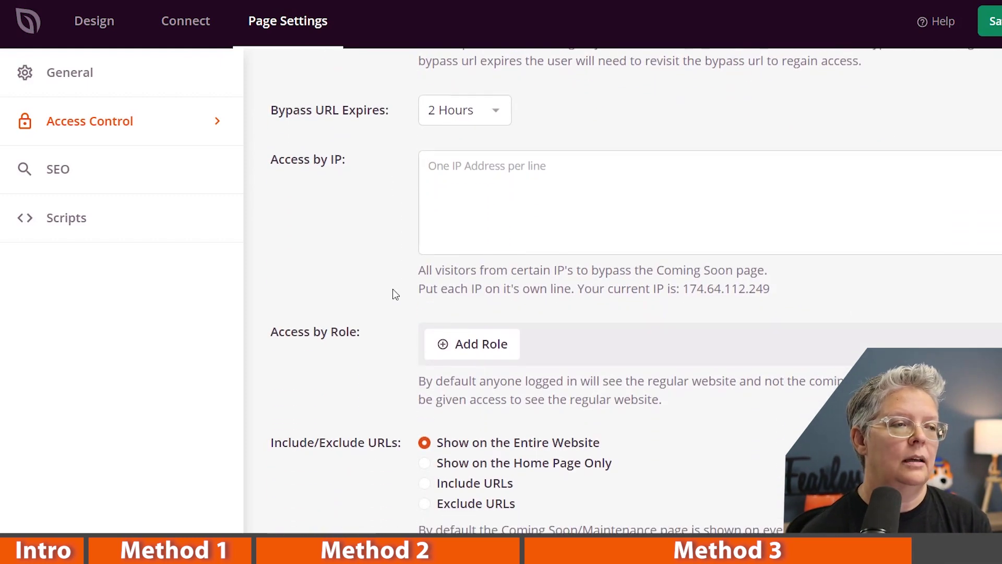
Enter 'Birthday' as the SEO Title, briefly checking the Scripts settings.
{"action": "left_click", "coordinate": [69, 166]}
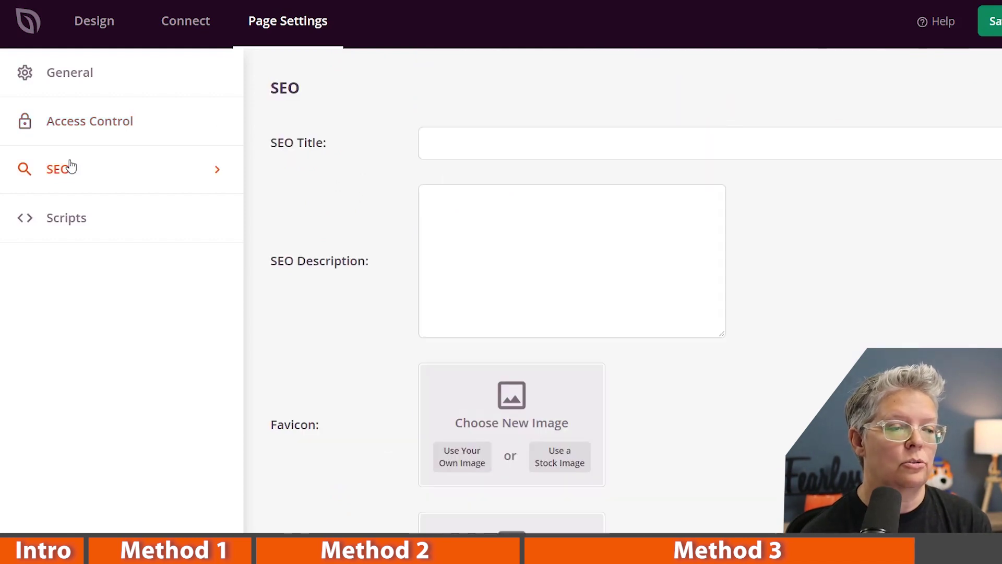
{"action": "left_click", "coordinate": [474, 154]}
{"action": "type", "text": "B"}
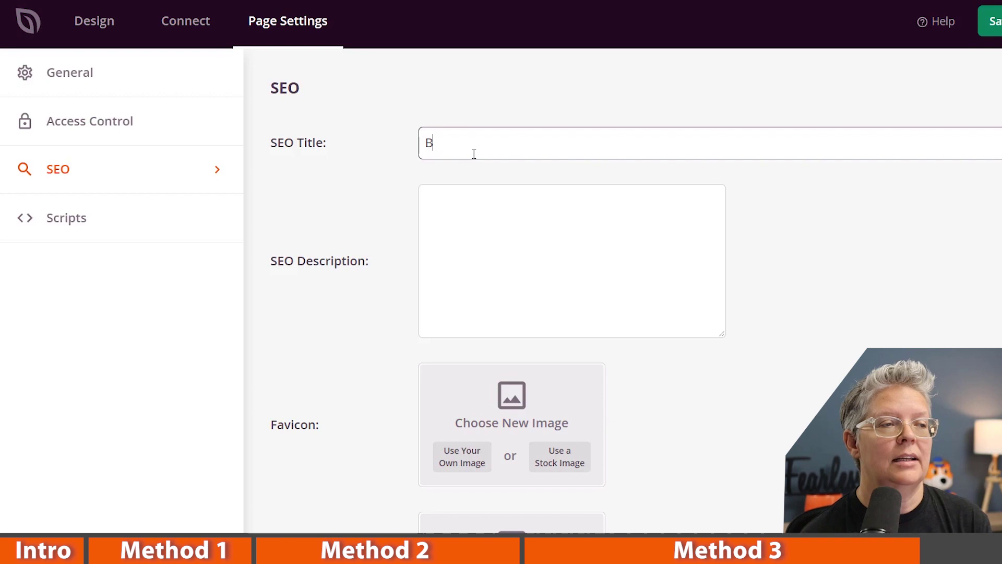
{"action": "type", "text": "irthday"}
{"action": "left_click", "coordinate": [105, 236]}
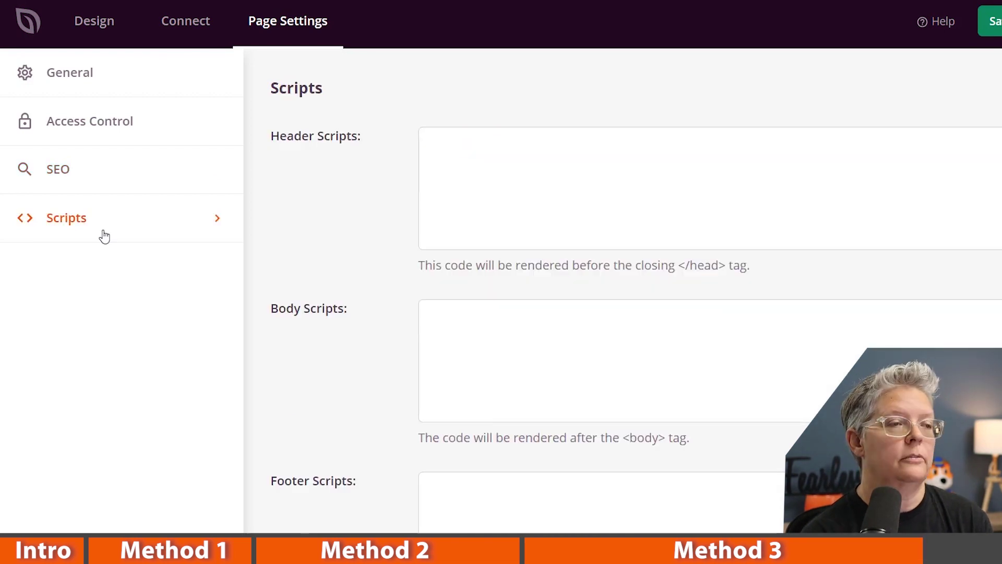
{"action": "left_click", "coordinate": [142, 188]}
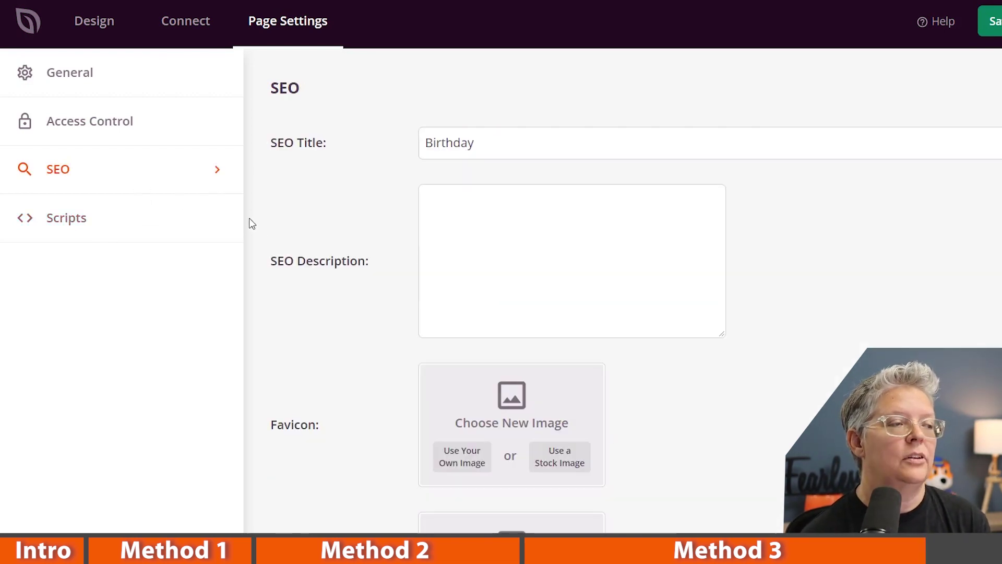
{"action": "scroll", "coordinate": [317, 241], "scroll_direction": "down", "scroll_amount": 3}
{"action": "scroll", "coordinate": [320, 248], "scroll_direction": "up", "scroll_amount": 1}
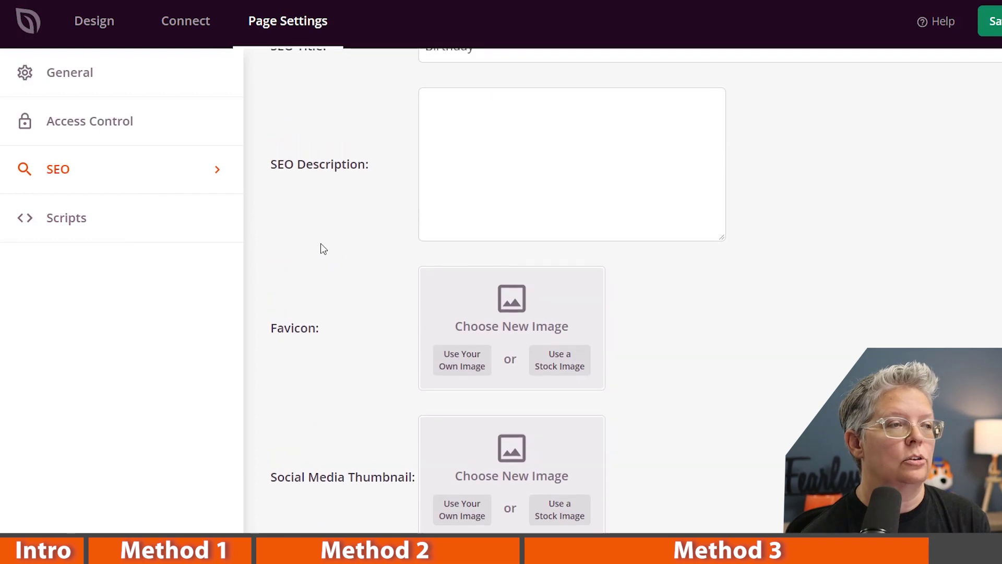
{"action": "scroll", "coordinate": [320, 248], "scroll_direction": "up", "scroll_amount": 2}
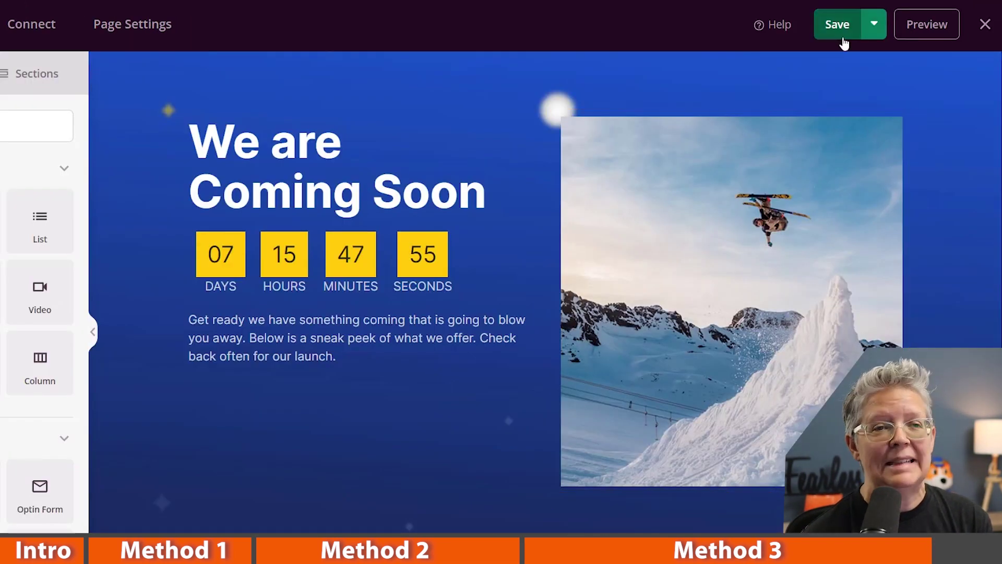
Save the coming soon page and switch Coming Soon Mode to Active on SeedProd Pages.
{"action": "left_click", "coordinate": [839, 38]}
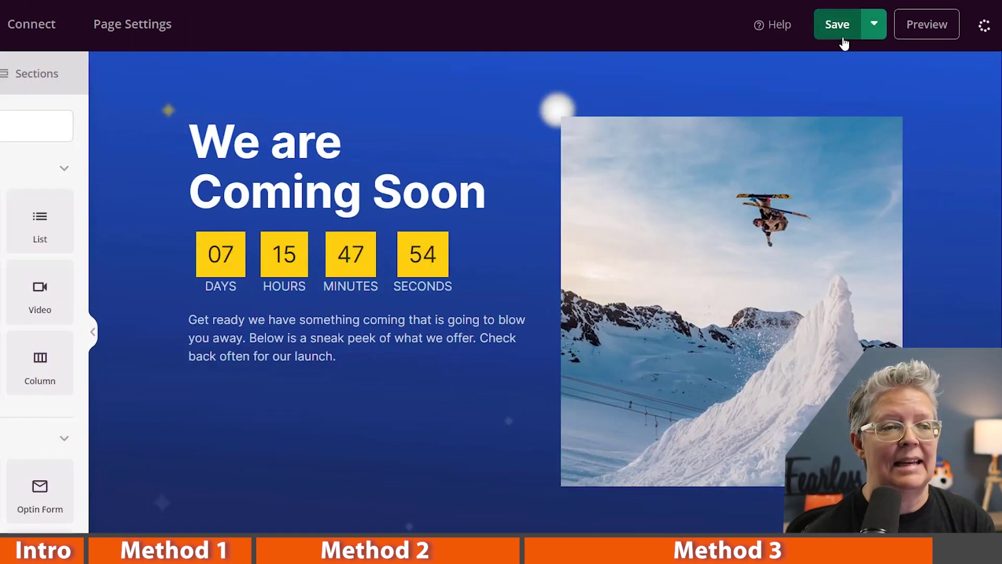
{"action": "left_click", "coordinate": [876, 27]}
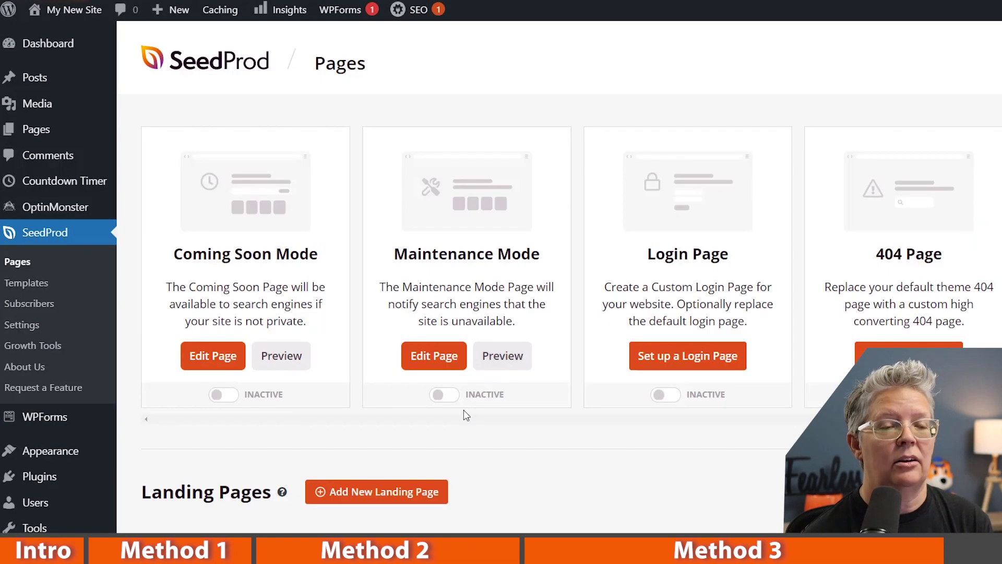
{"action": "left_click", "coordinate": [222, 394]}
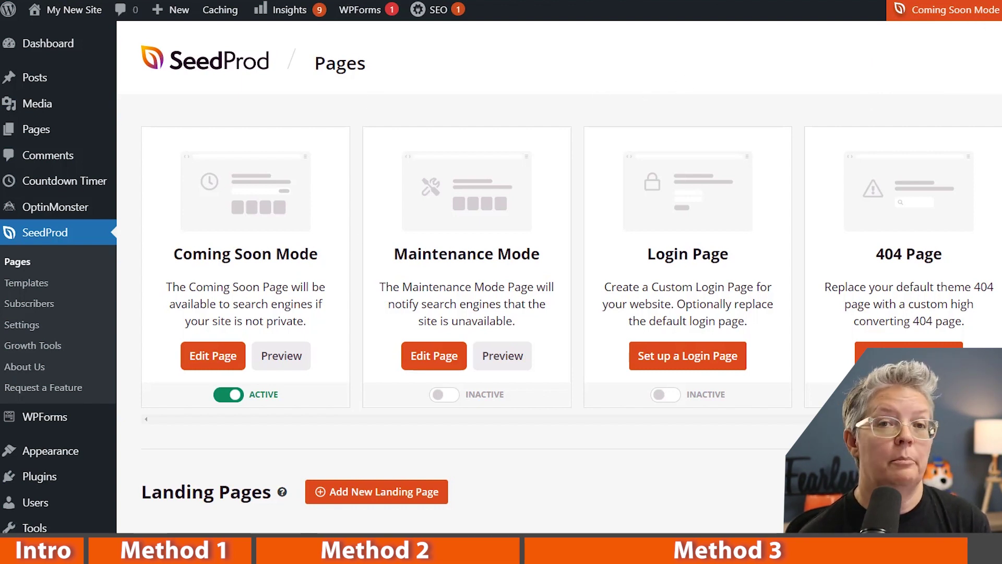
{"action": "key", "text": "ctrl+plus"}
{"action": "key", "text": "ctrl+plus"}
{"action": "key", "text": "alt+f"}
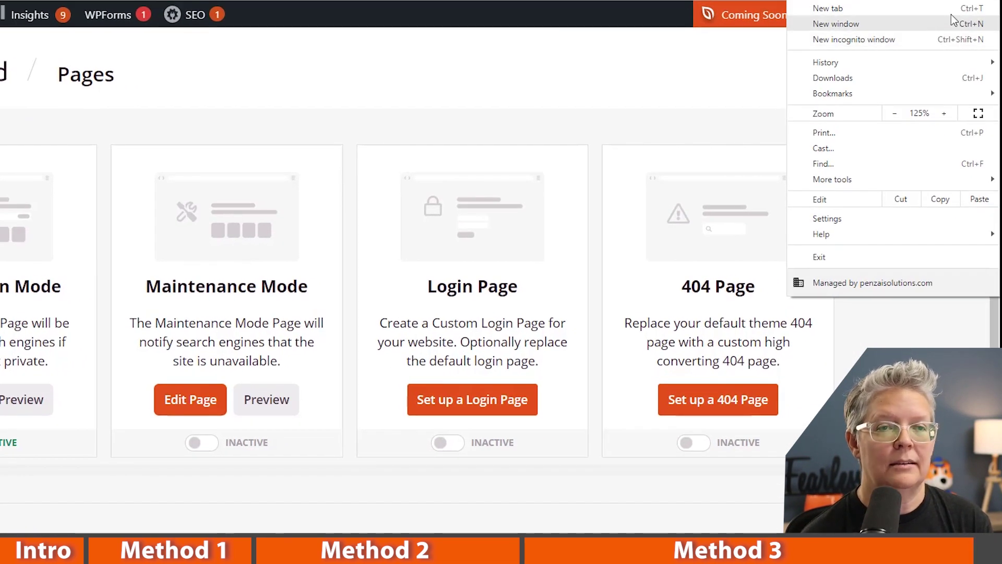
Open a Chrome incognito window and copy the site URL from the admin window.
{"action": "left_click", "coordinate": [875, 37]}
{"action": "key", "text": "alt+Tab"}
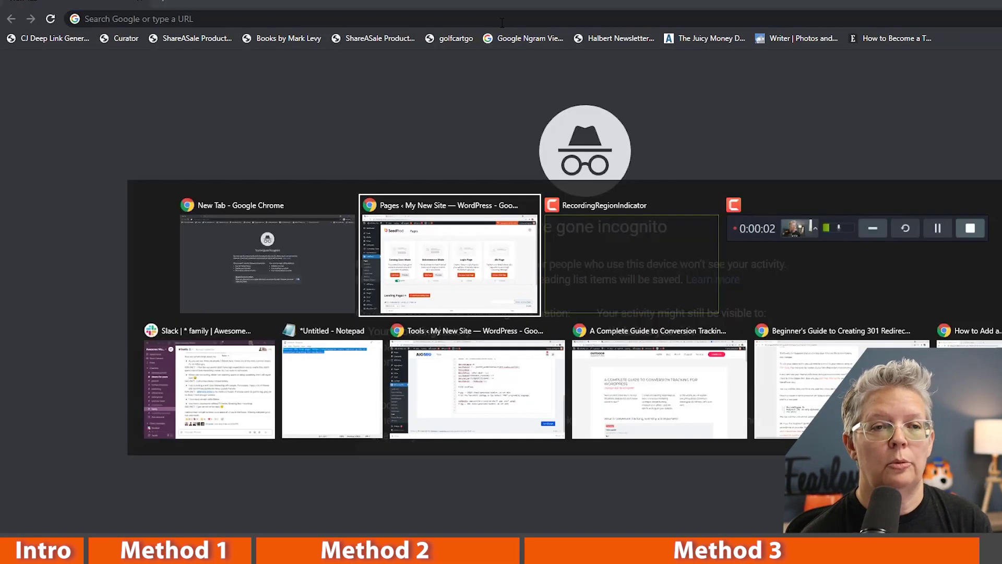
{"action": "left_click", "coordinate": [149, 20]}
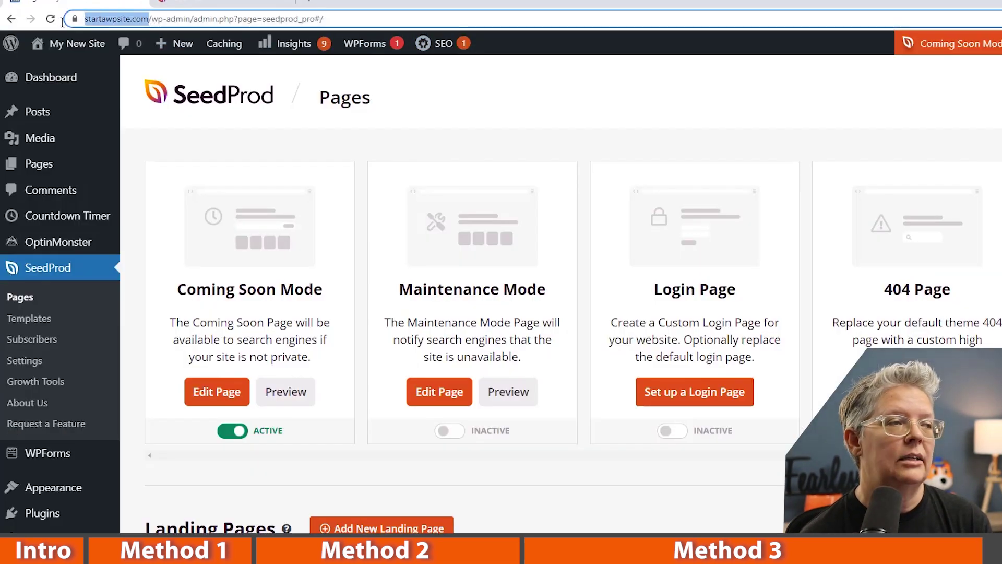